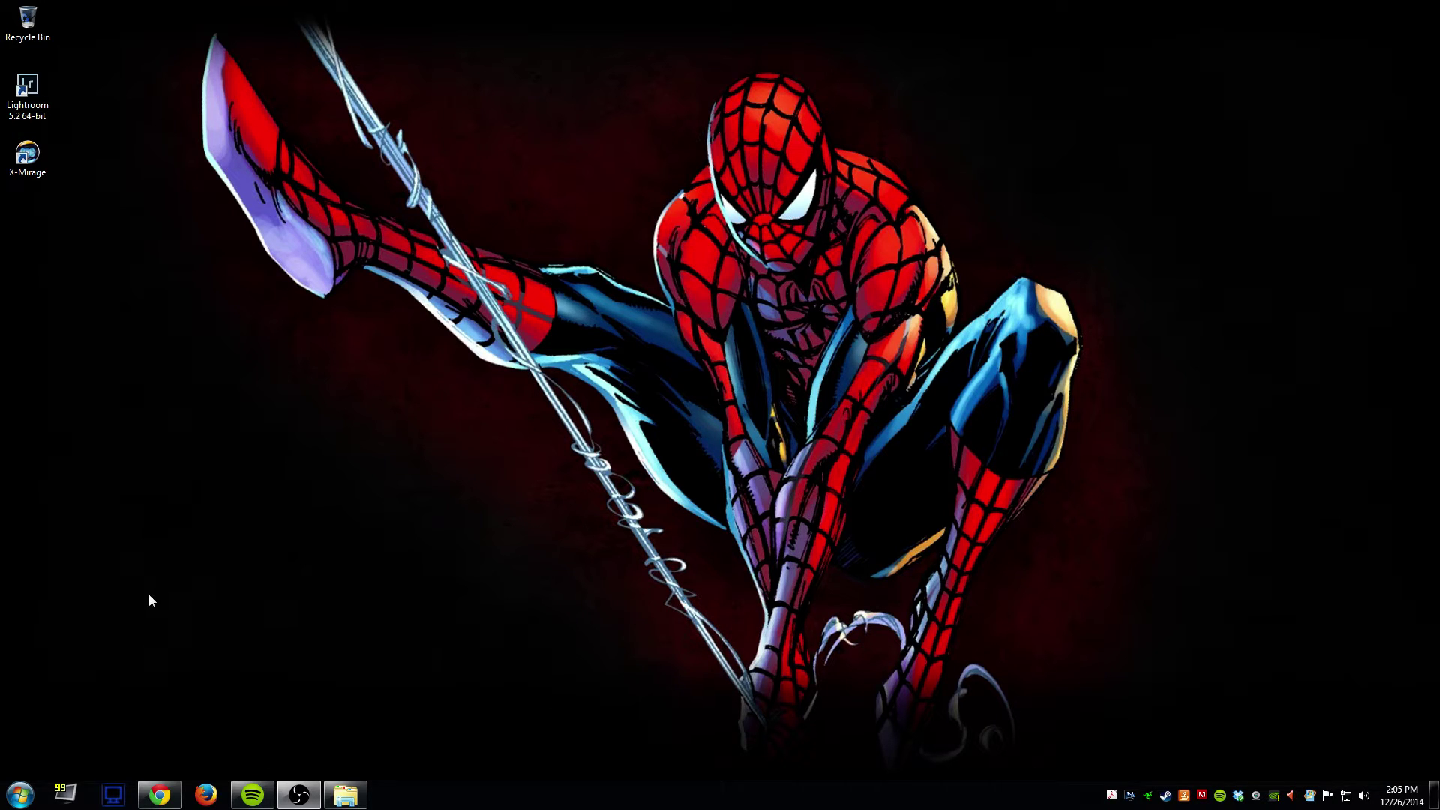
- Go from the X-Mirage product page to the store listing $16.00 Mac and PC licences
{"action": "left_click", "coordinate": [159, 794]}
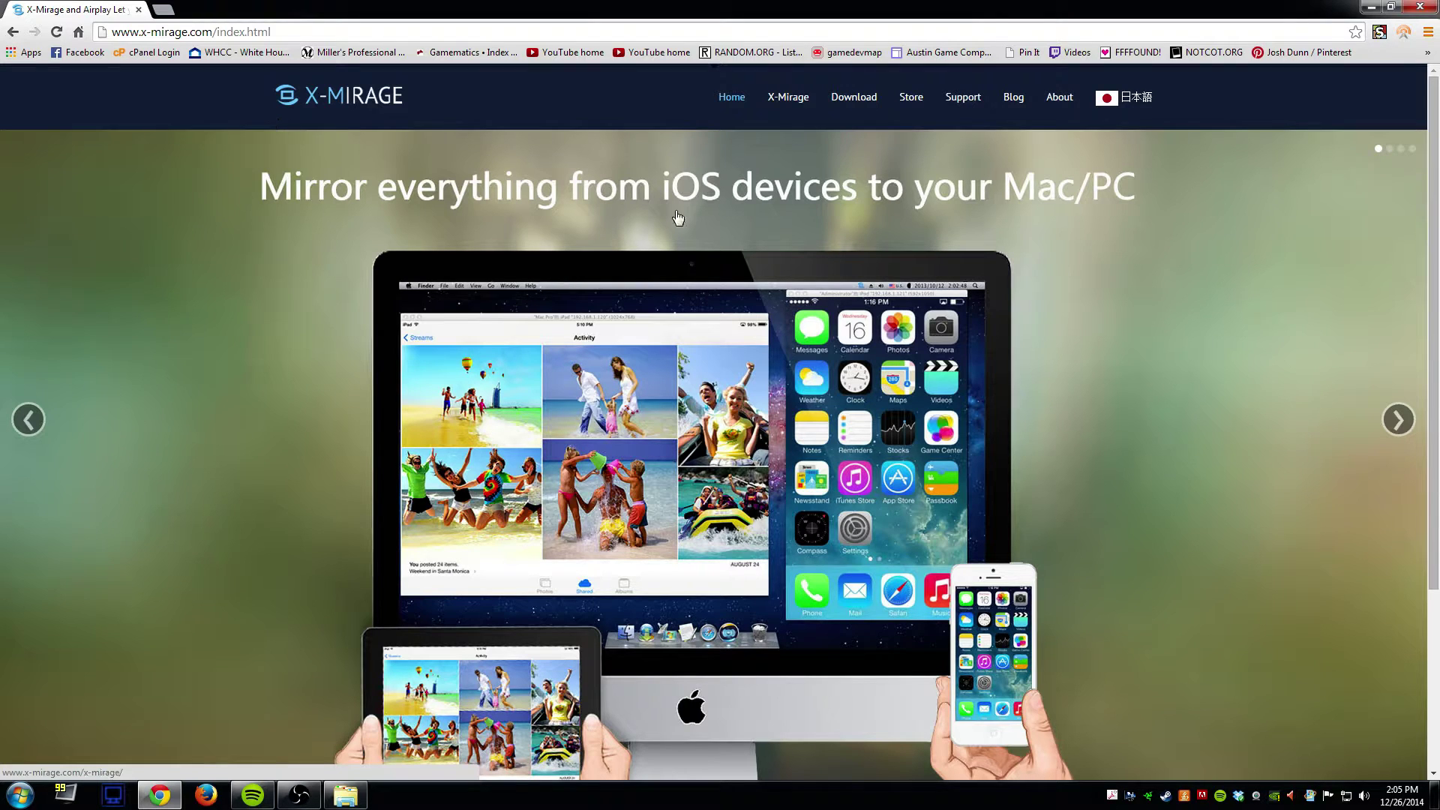
{"action": "left_click", "coordinate": [786, 101]}
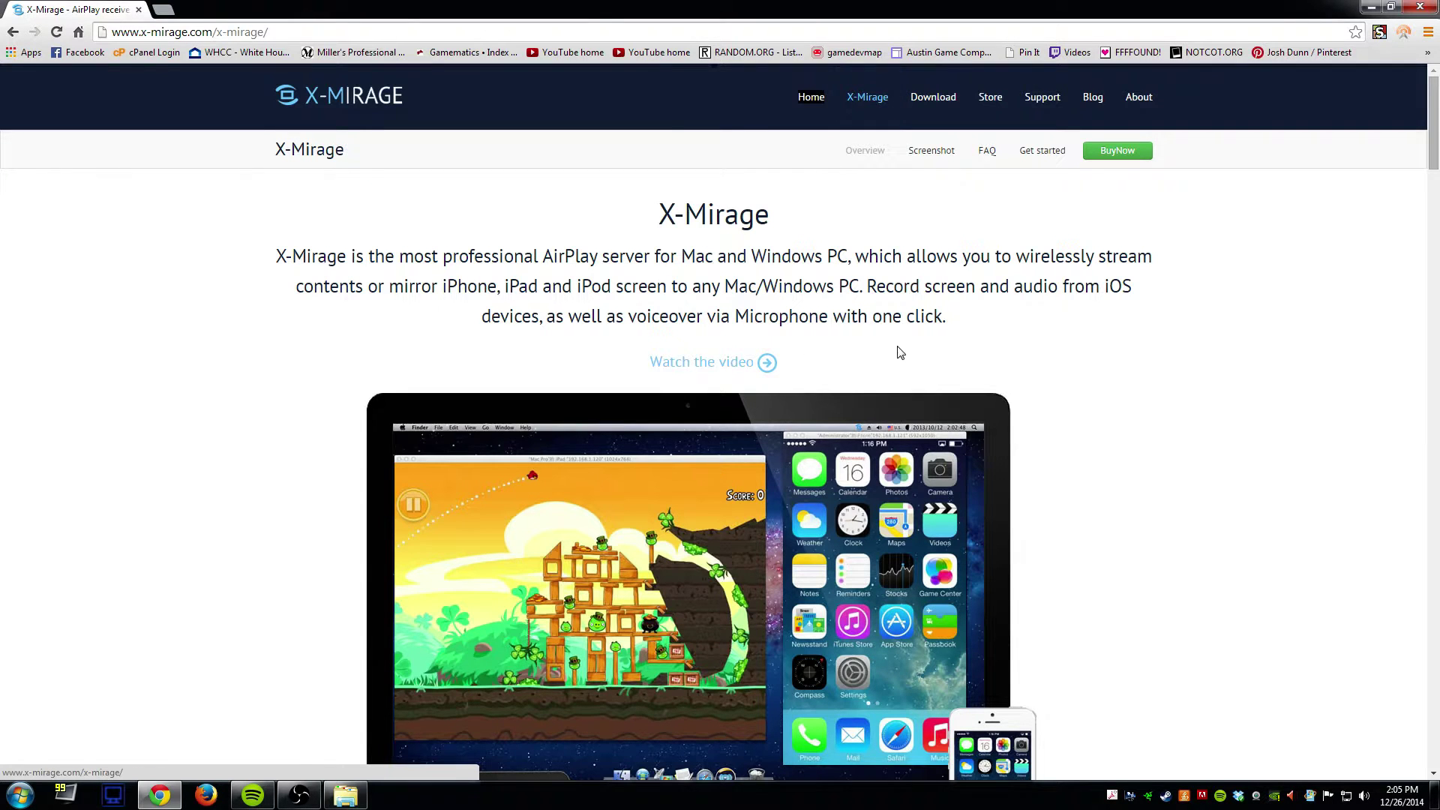
{"action": "scroll", "coordinate": [914, 356], "scroll_direction": "down", "scroll_amount": 2}
{"action": "scroll", "coordinate": [913, 357], "scroll_direction": "up", "scroll_amount": 2}
{"action": "left_click", "coordinate": [1151, 158]}
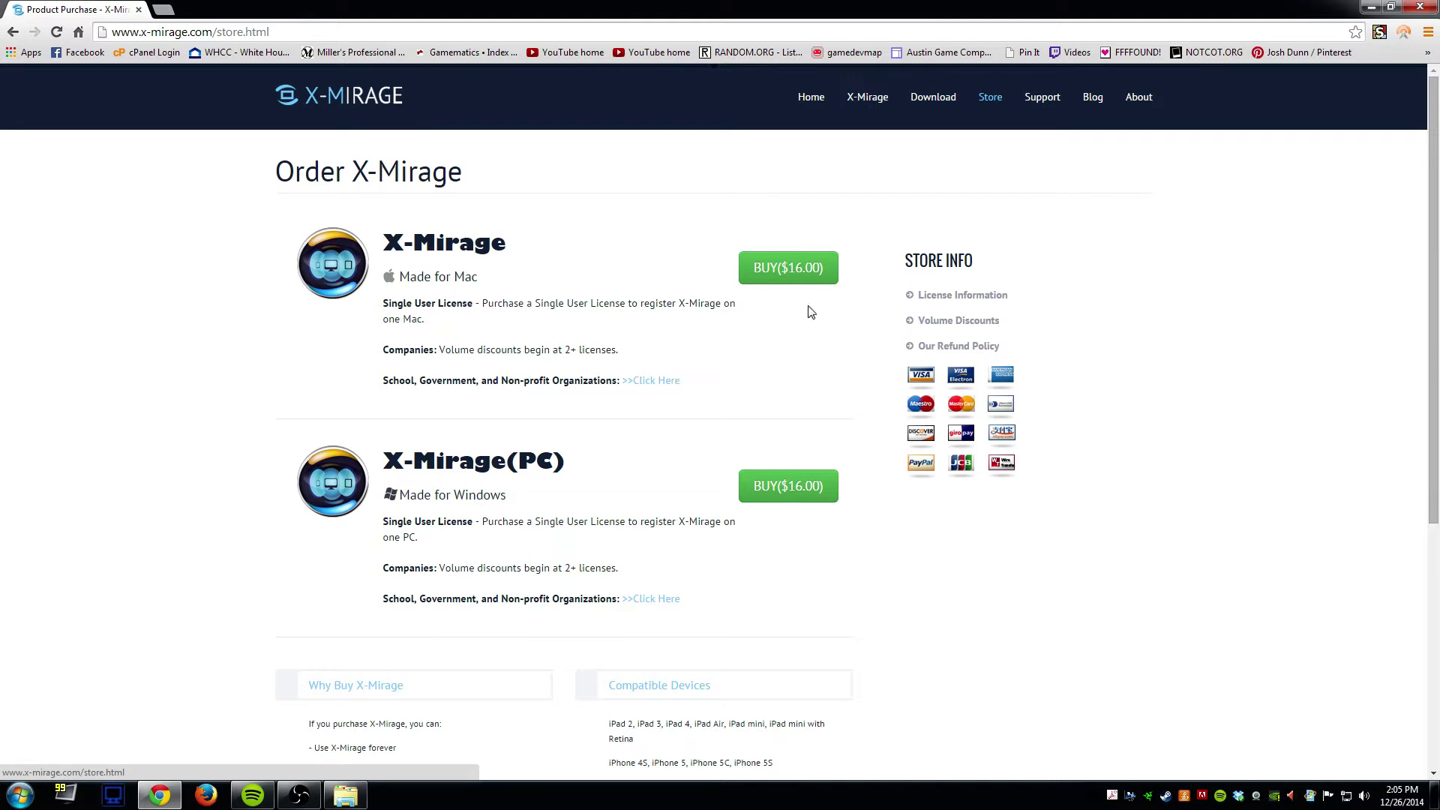
- View the X-Mirage Mac and Windows download page, then minimize the browser
{"action": "left_click", "coordinate": [930, 111]}
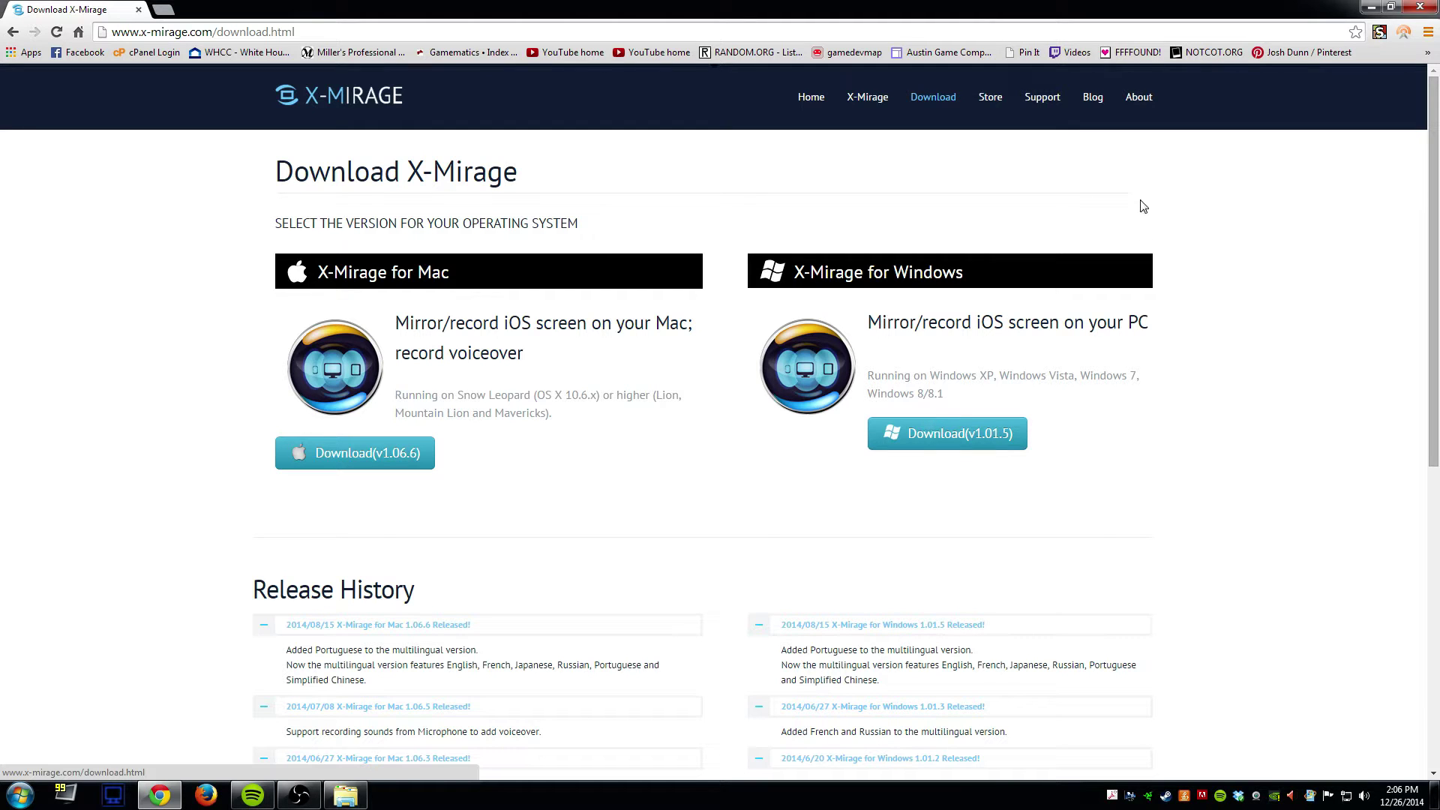
{"action": "left_click", "coordinate": [1370, 8]}
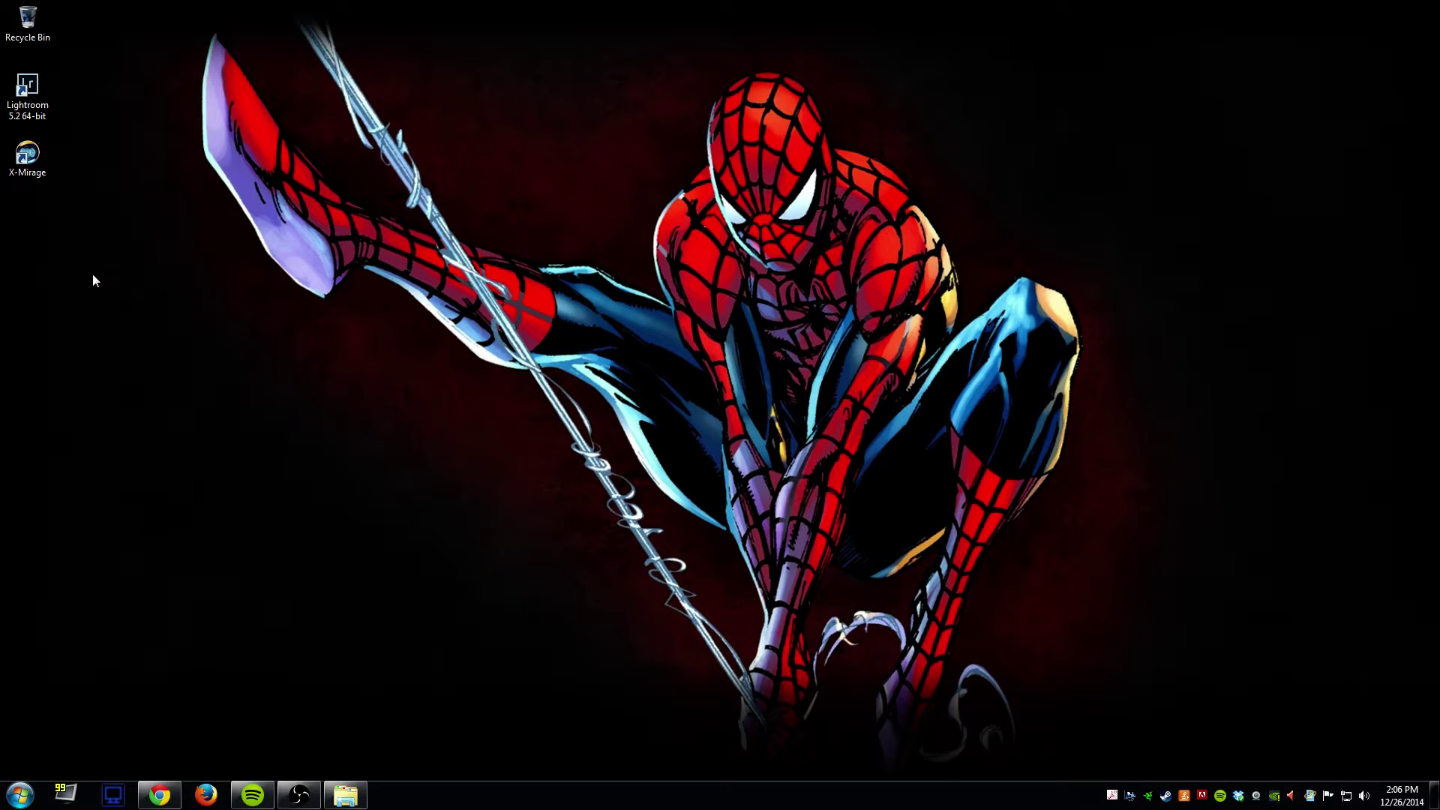
- Launch X-Mirage from the desktop, accept the warning, choose the iPad tutorial and view Settings
{"action": "double_click", "coordinate": [20, 170]}
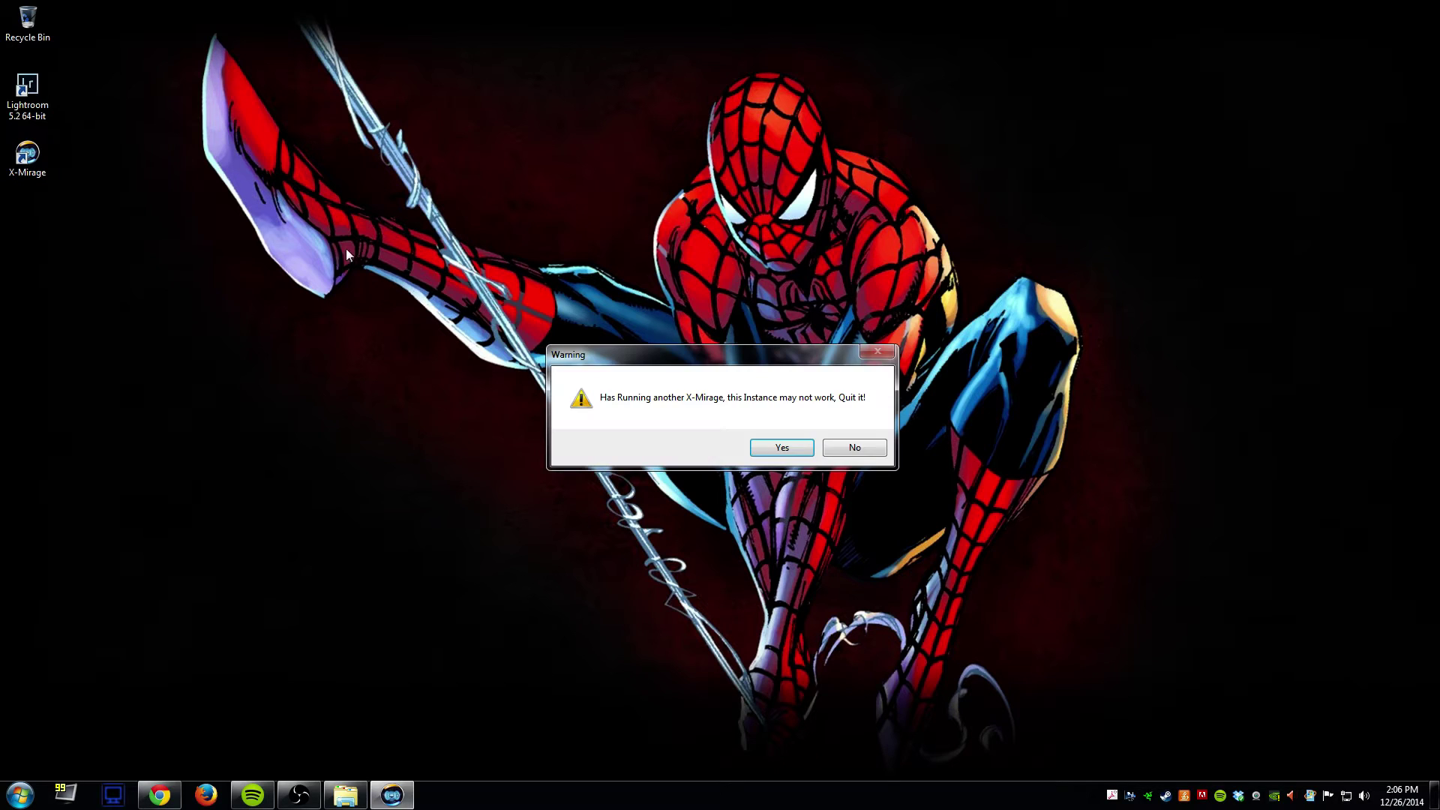
{"action": "left_click", "coordinate": [788, 444]}
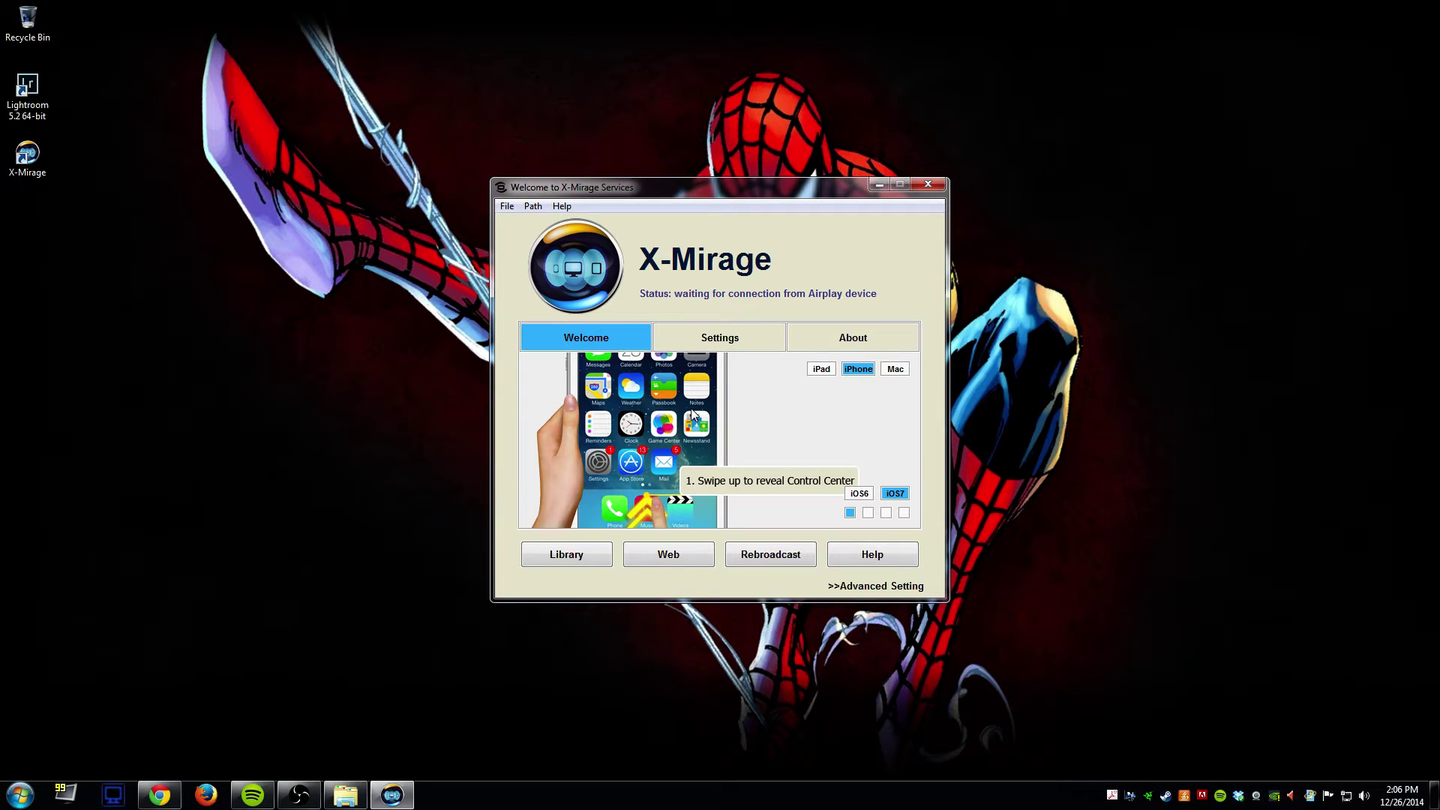
{"action": "left_click", "coordinate": [820, 369]}
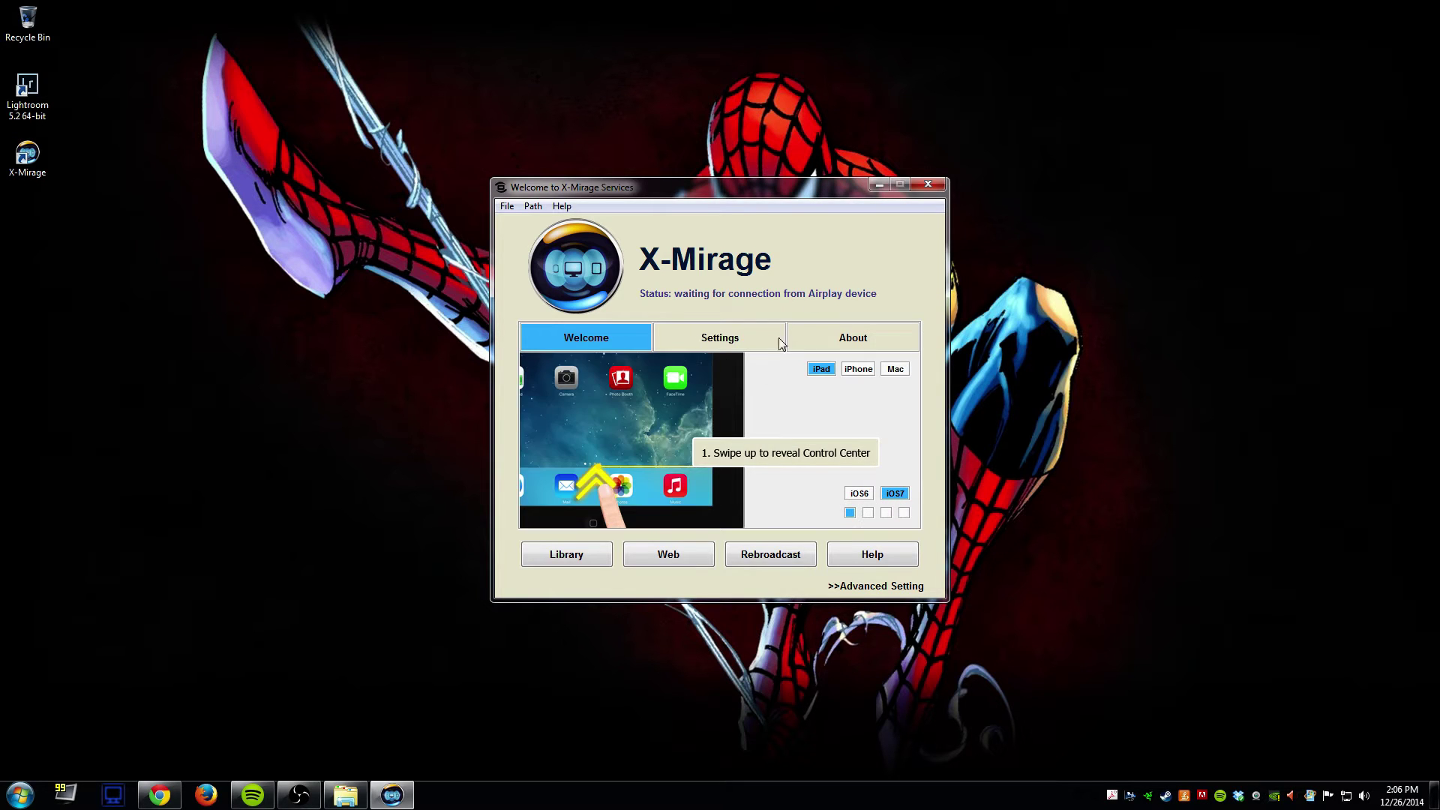
{"action": "left_click", "coordinate": [711, 344]}
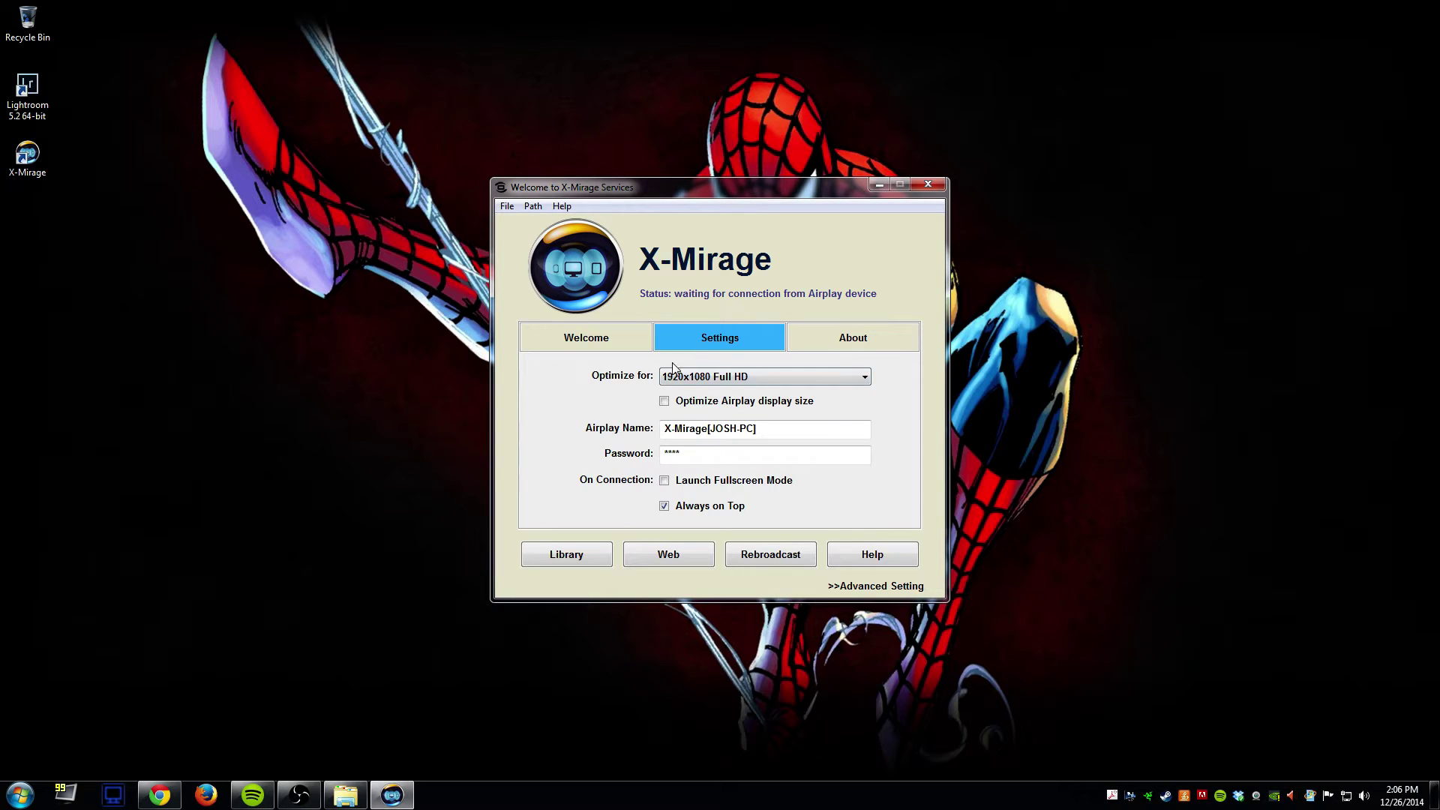
{"action": "left_click", "coordinate": [746, 377]}
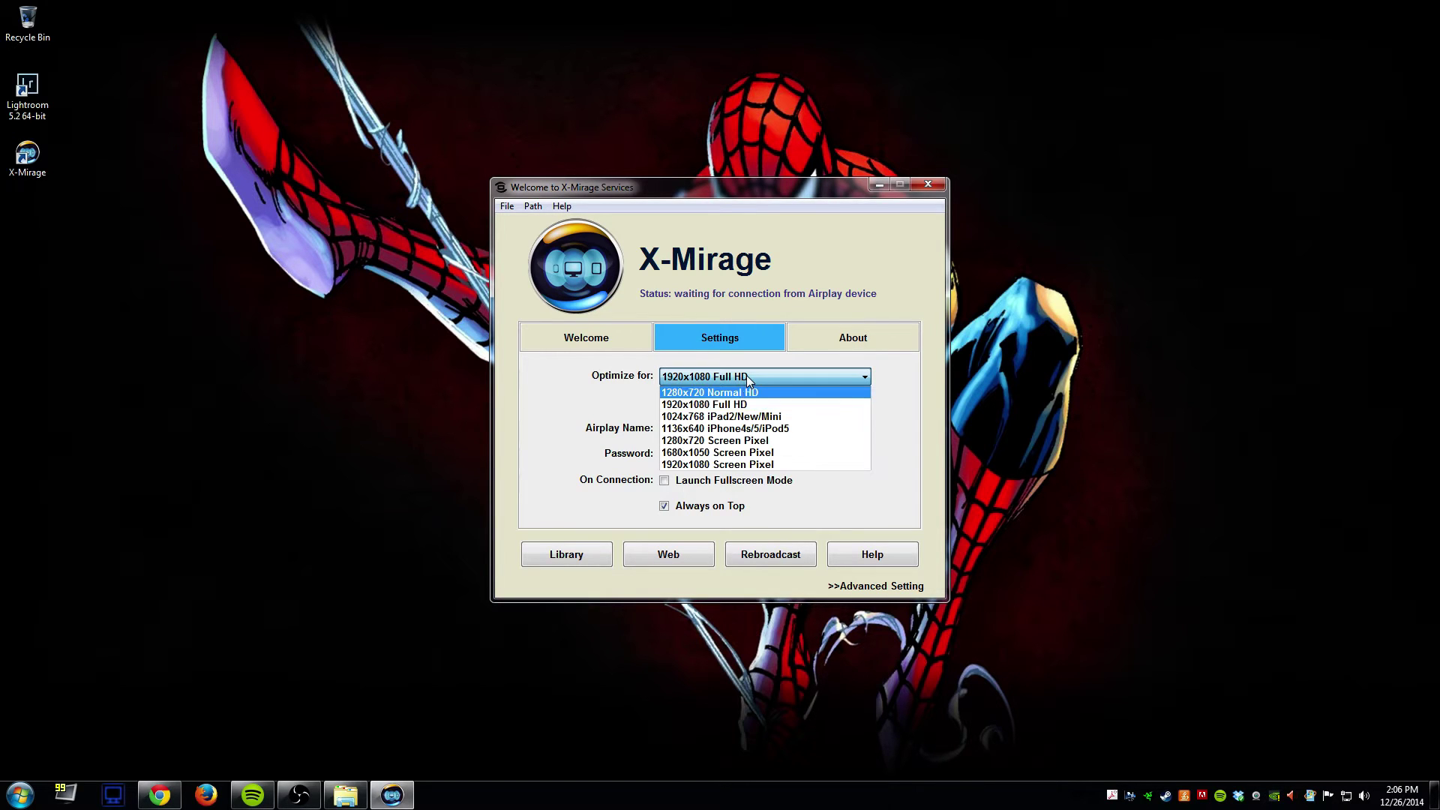
{"action": "left_click", "coordinate": [747, 376]}
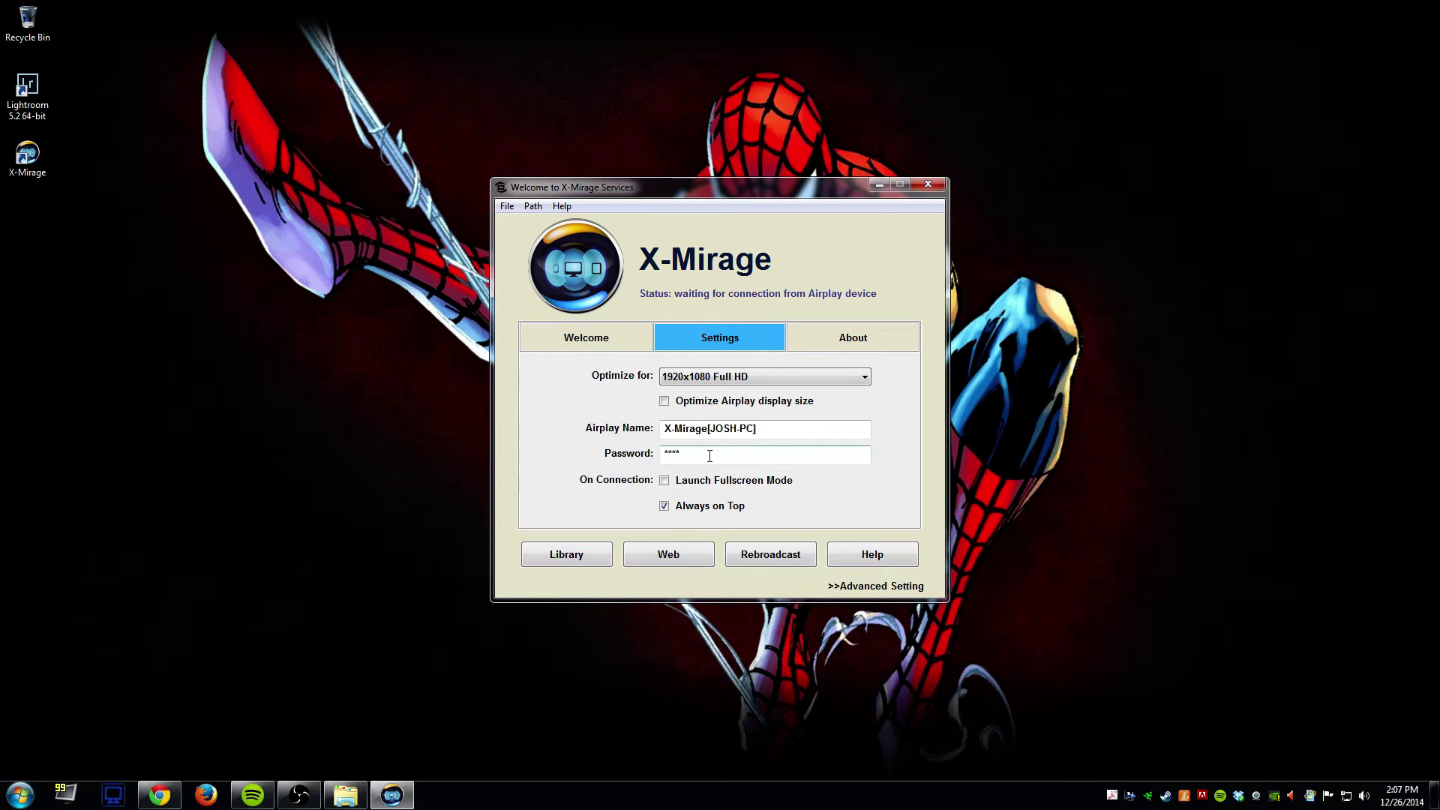
{"action": "left_click", "coordinate": [672, 452]}
- Check X-Mirage's version and registration under About, then go back to the Welcome tutorial
{"action": "left_click", "coordinate": [804, 338]}
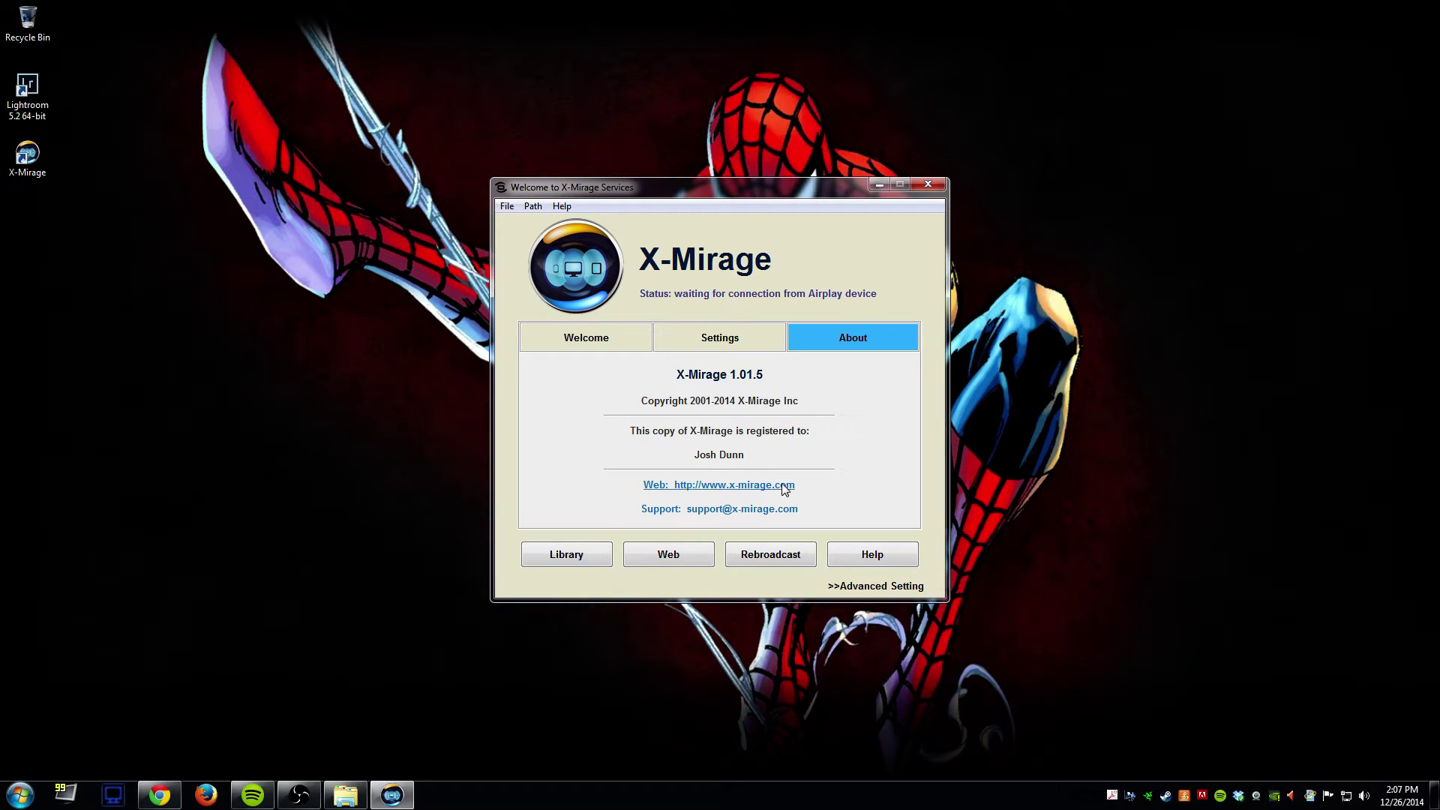
{"action": "left_click", "coordinate": [614, 332]}
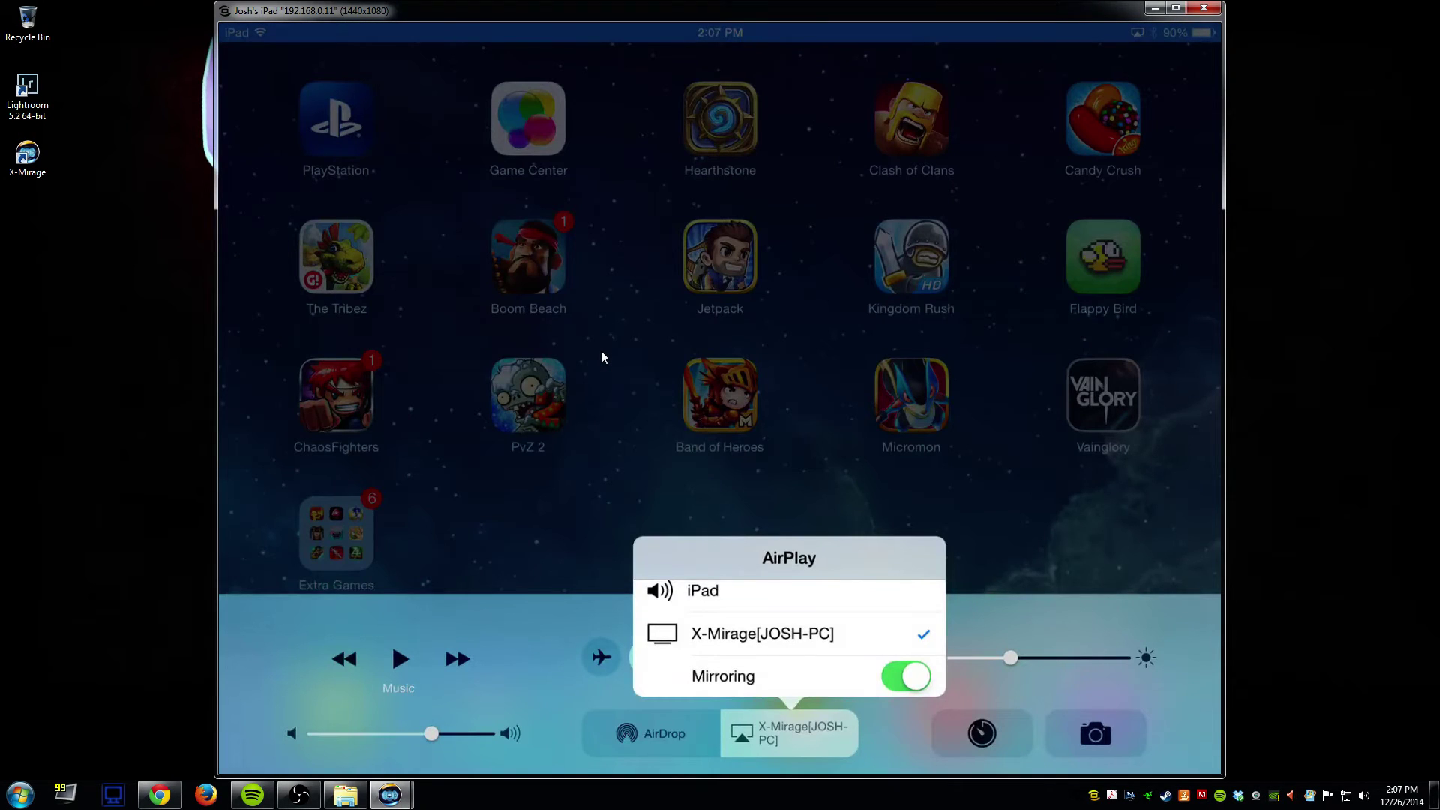
- Mirror the iPad via AirPlay to X-Mirage so its home screen shows at 1440x1080
{"action": "mouse_move", "coordinate": [776, 414]}
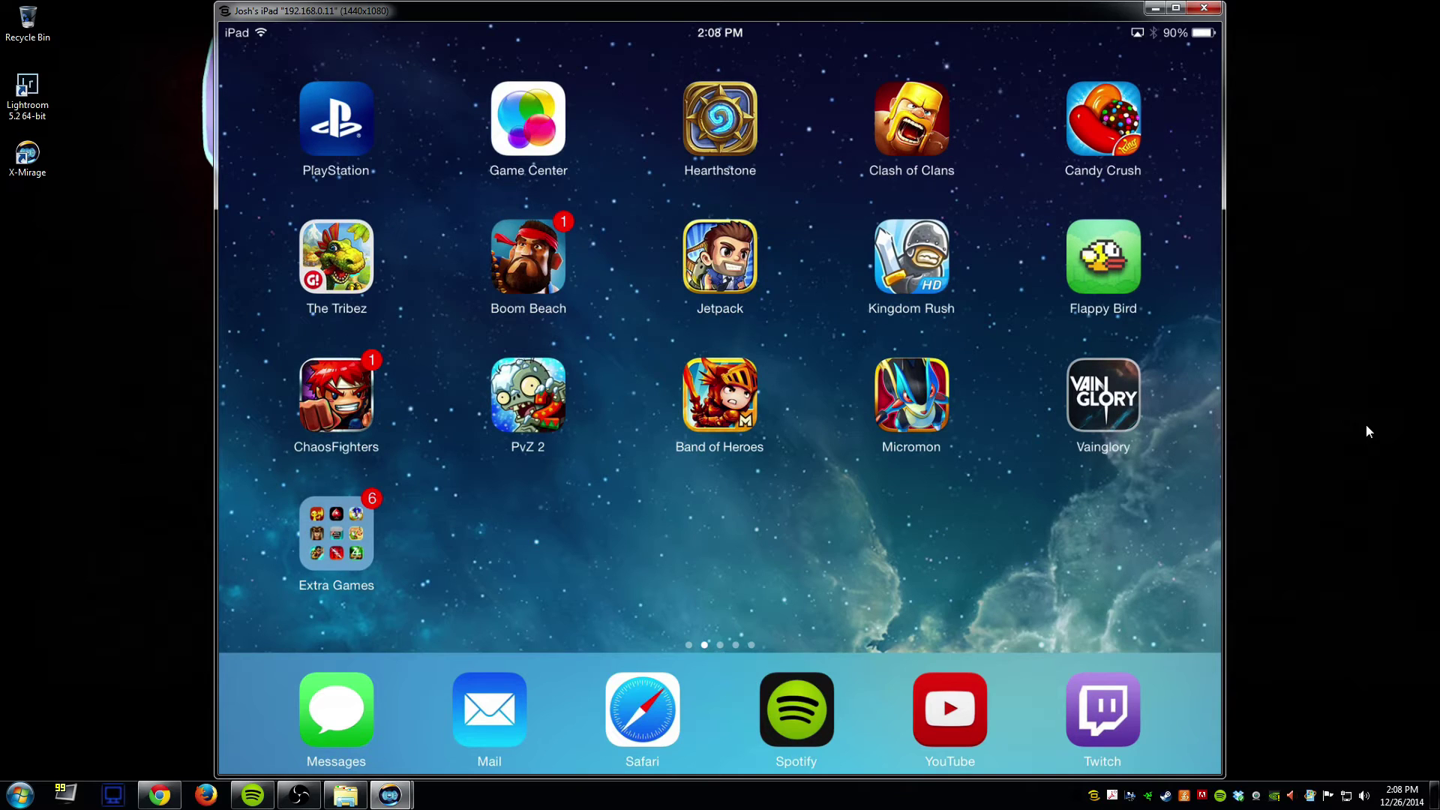
{"action": "mouse_move", "coordinate": [951, 380]}
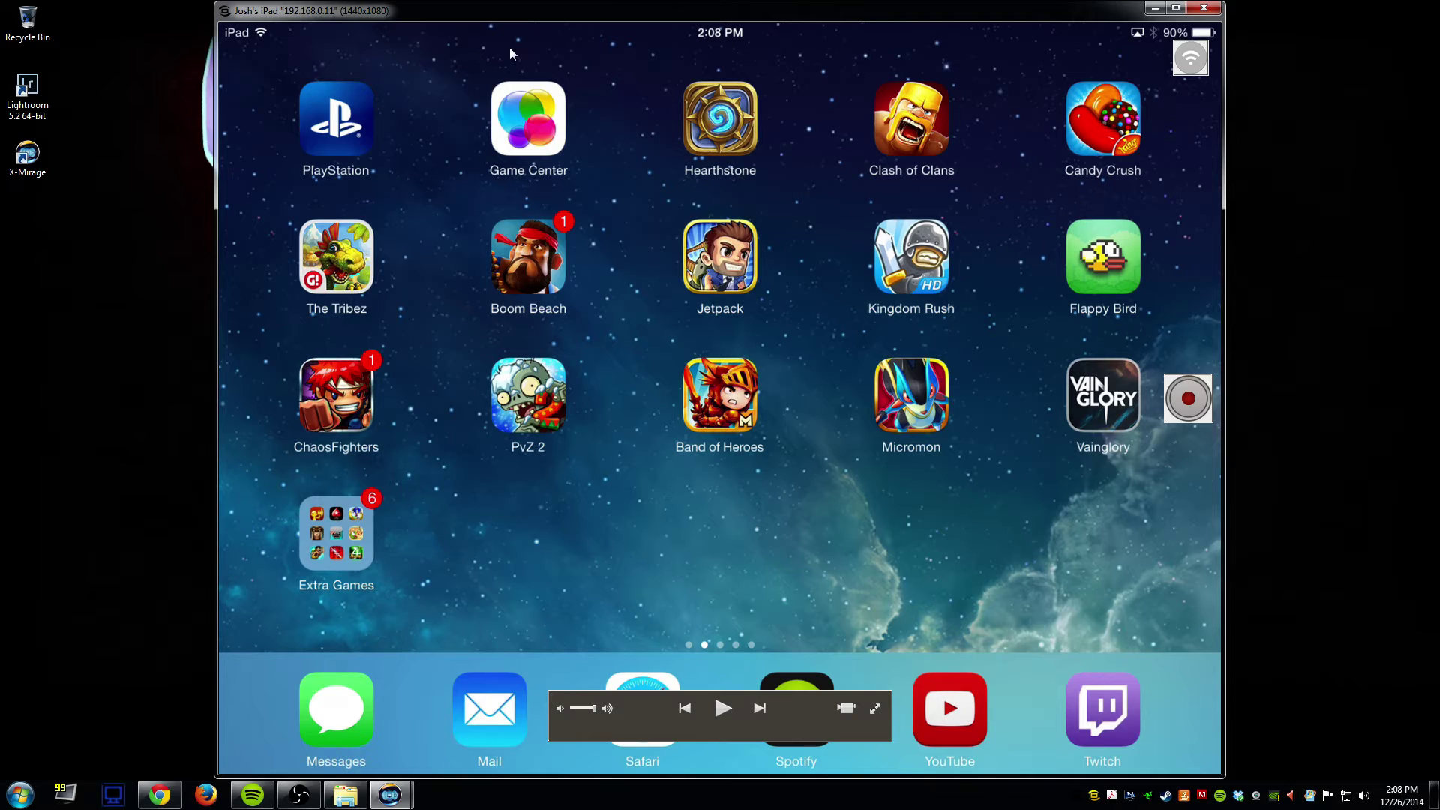
{"action": "left_click", "coordinate": [1184, 10]}
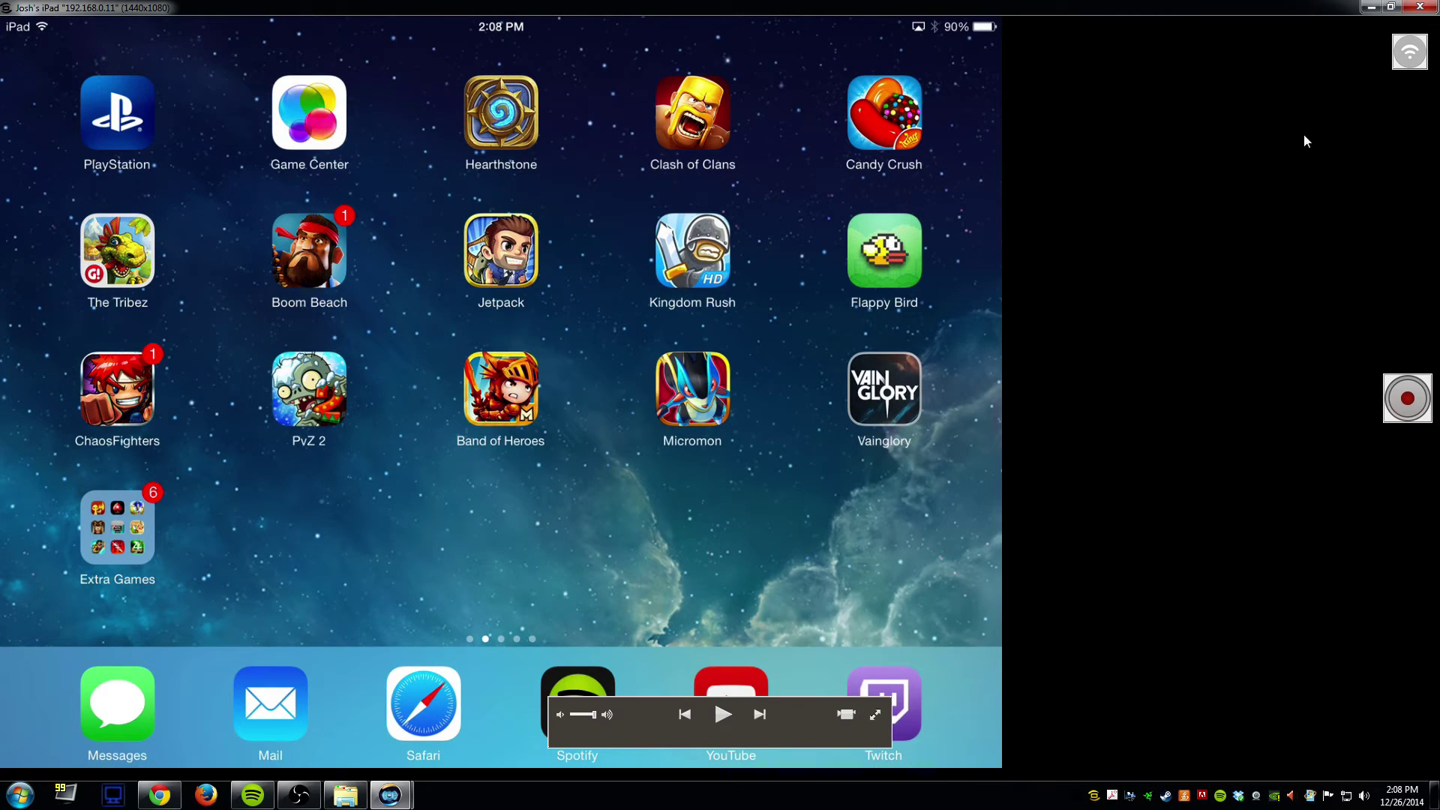
{"action": "left_click", "coordinate": [1391, 7]}
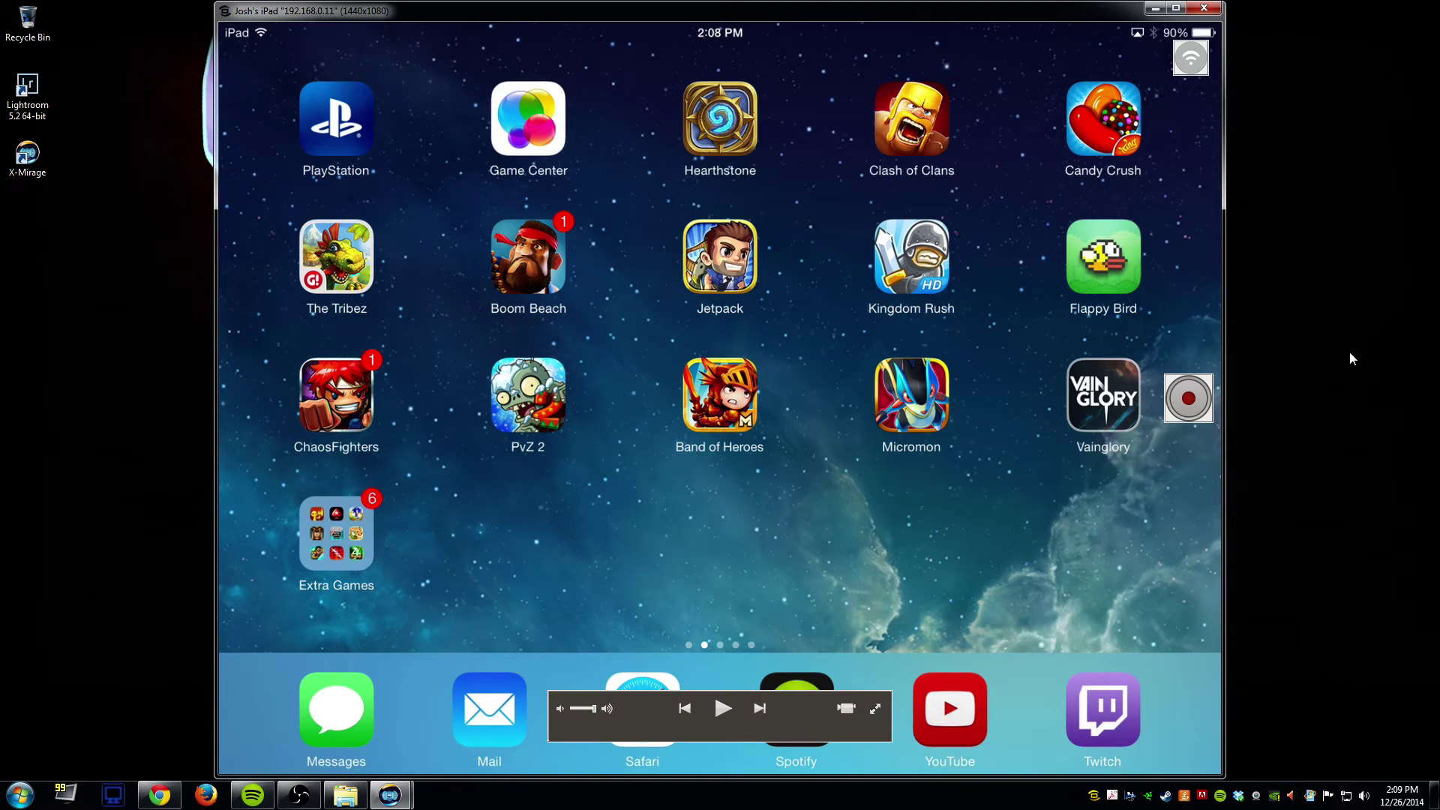
- Start recording with Ctrl+R and run Clash of Clans on the mirrored iPad
{"action": "key", "text": "ctrl+r"}
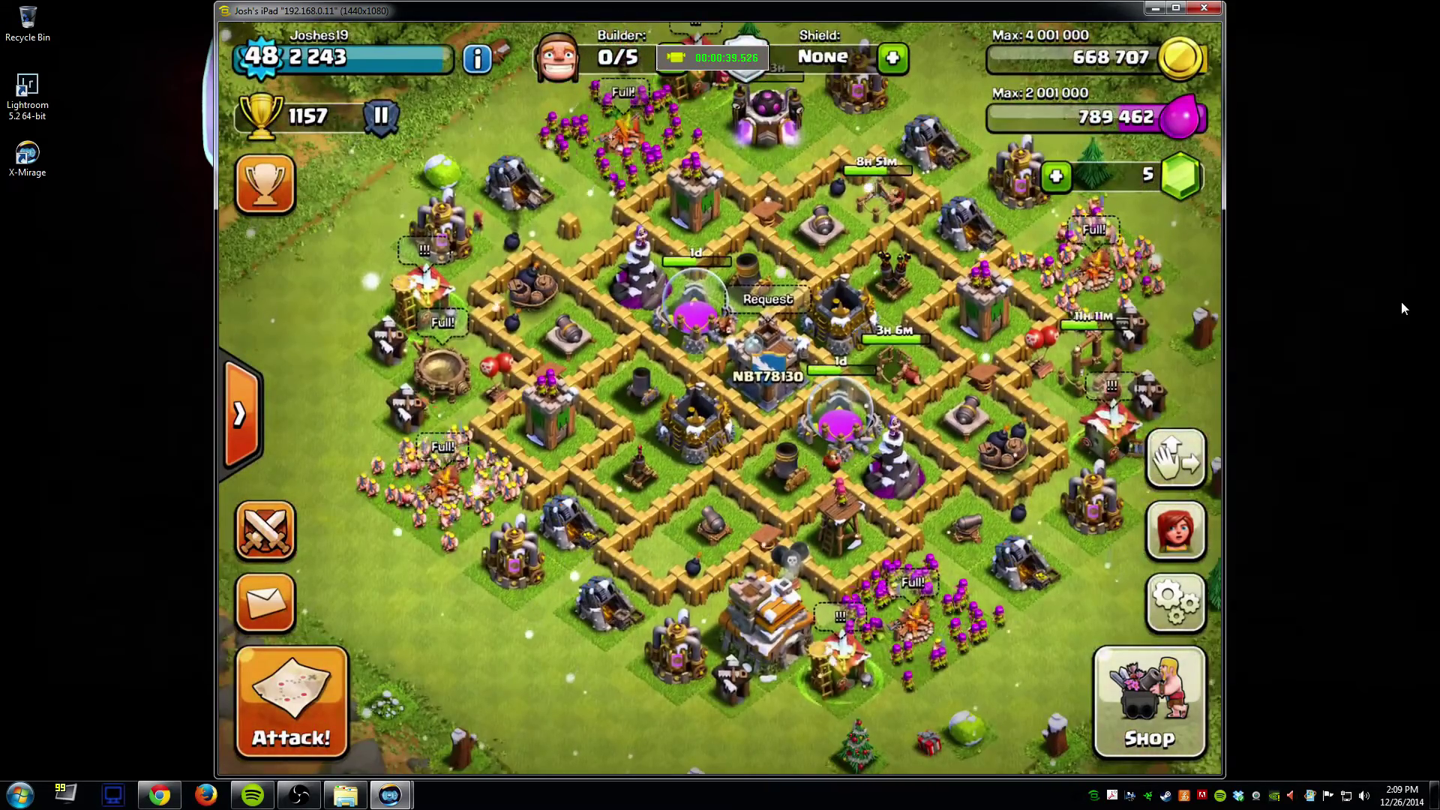
{"action": "mouse_move", "coordinate": [1197, 410]}
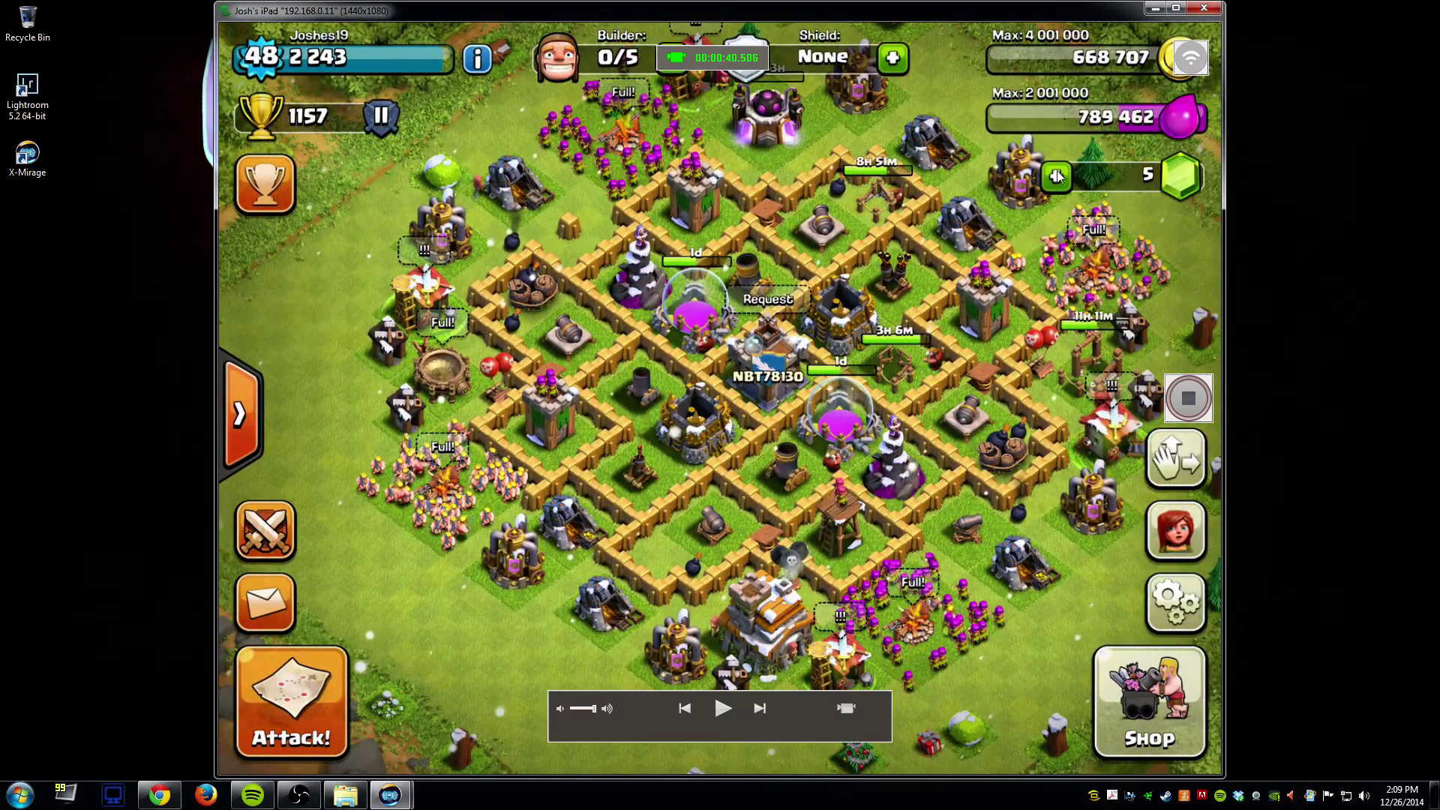
- Stop recording, export it as an MP4 to the Desktop, and close the auto-playback
{"action": "left_click", "coordinate": [1196, 398]}
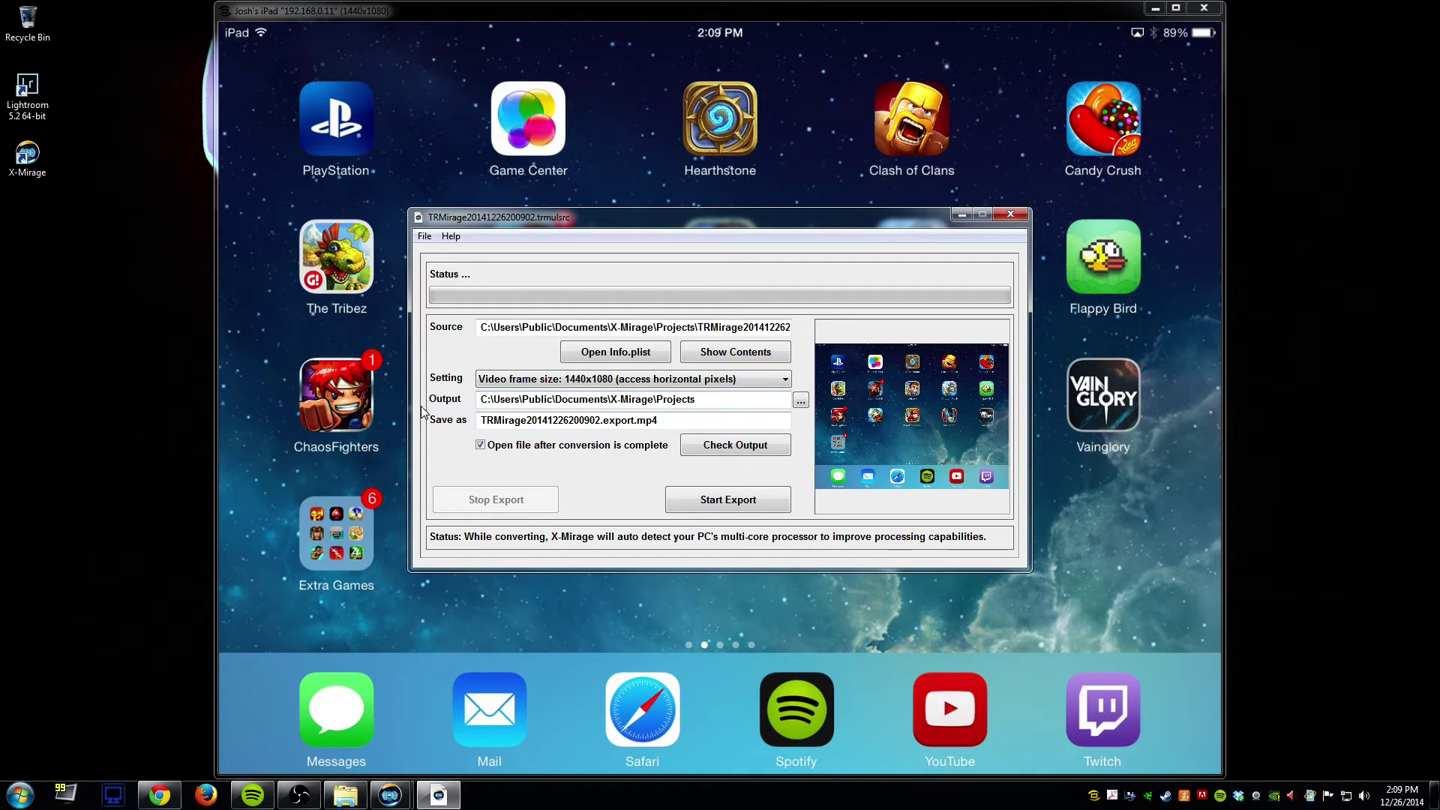
{"action": "left_click", "coordinate": [801, 400]}
{"action": "left_click", "coordinate": [639, 342]}
{"action": "left_click", "coordinate": [737, 534]}
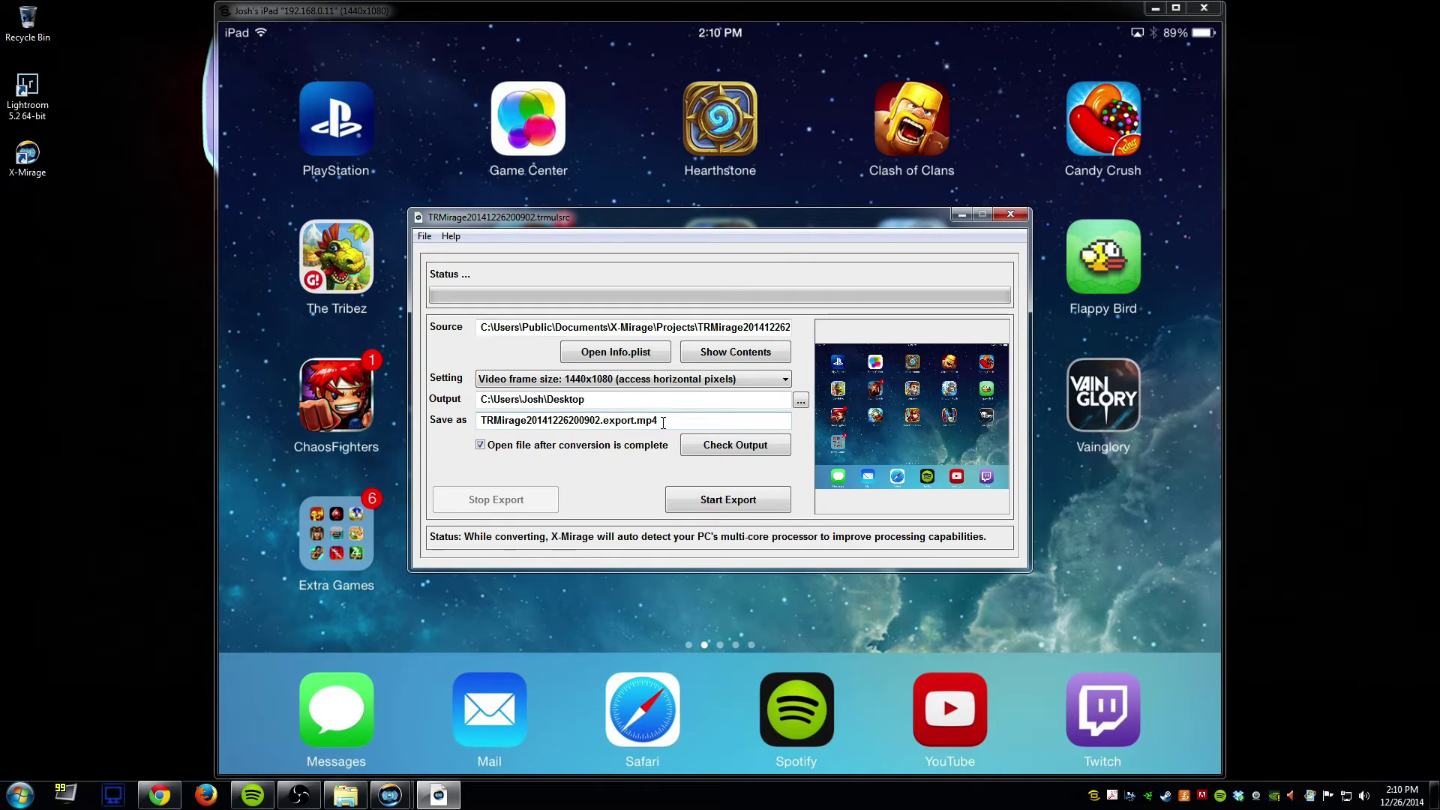
{"action": "left_click", "coordinate": [712, 500]}
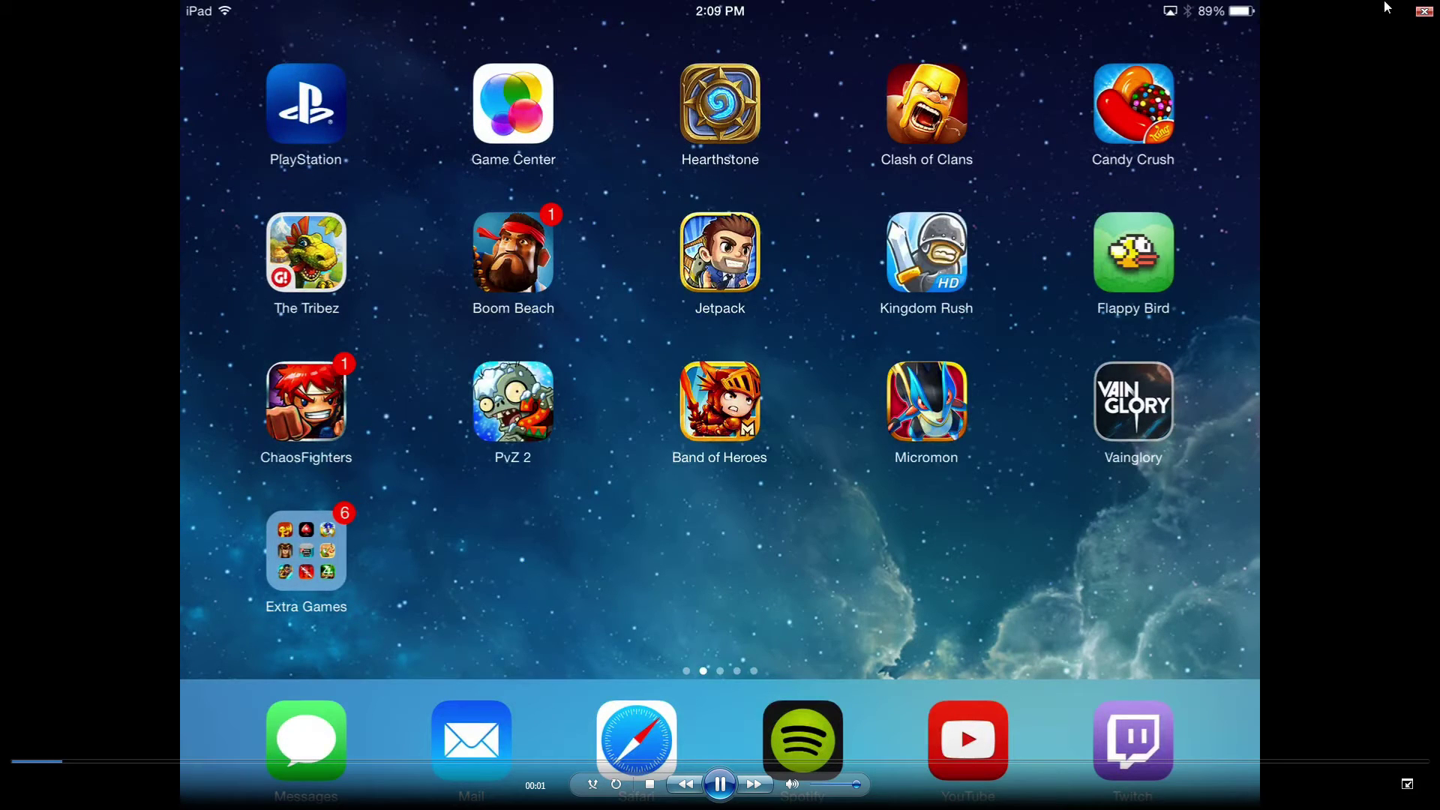
{"action": "left_click", "coordinate": [1421, 13]}
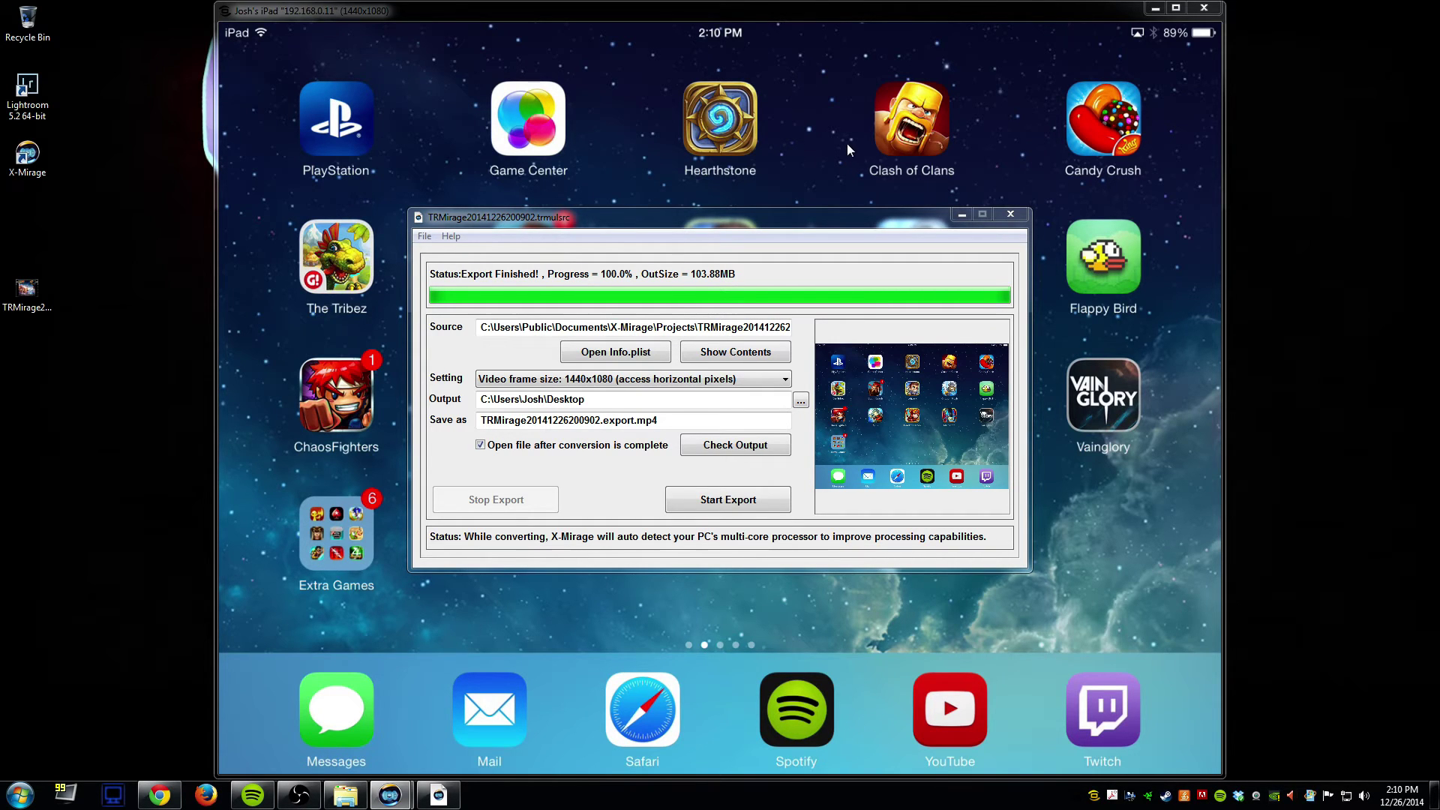
- Close the finished export dialog, the iPad mirror window and the X-Mirage Welcome window
{"action": "left_click", "coordinate": [1008, 214]}
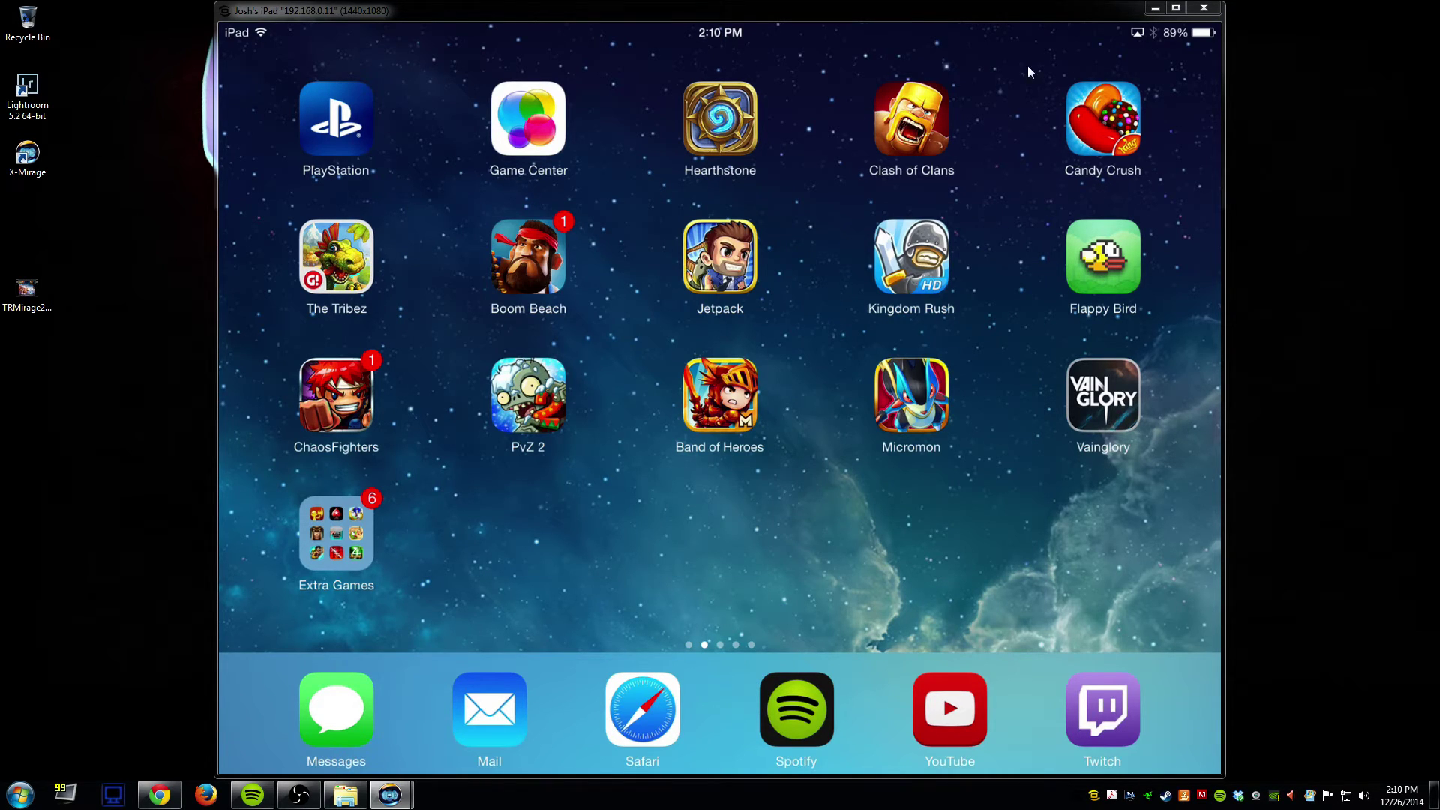
{"action": "left_click", "coordinate": [1203, 9]}
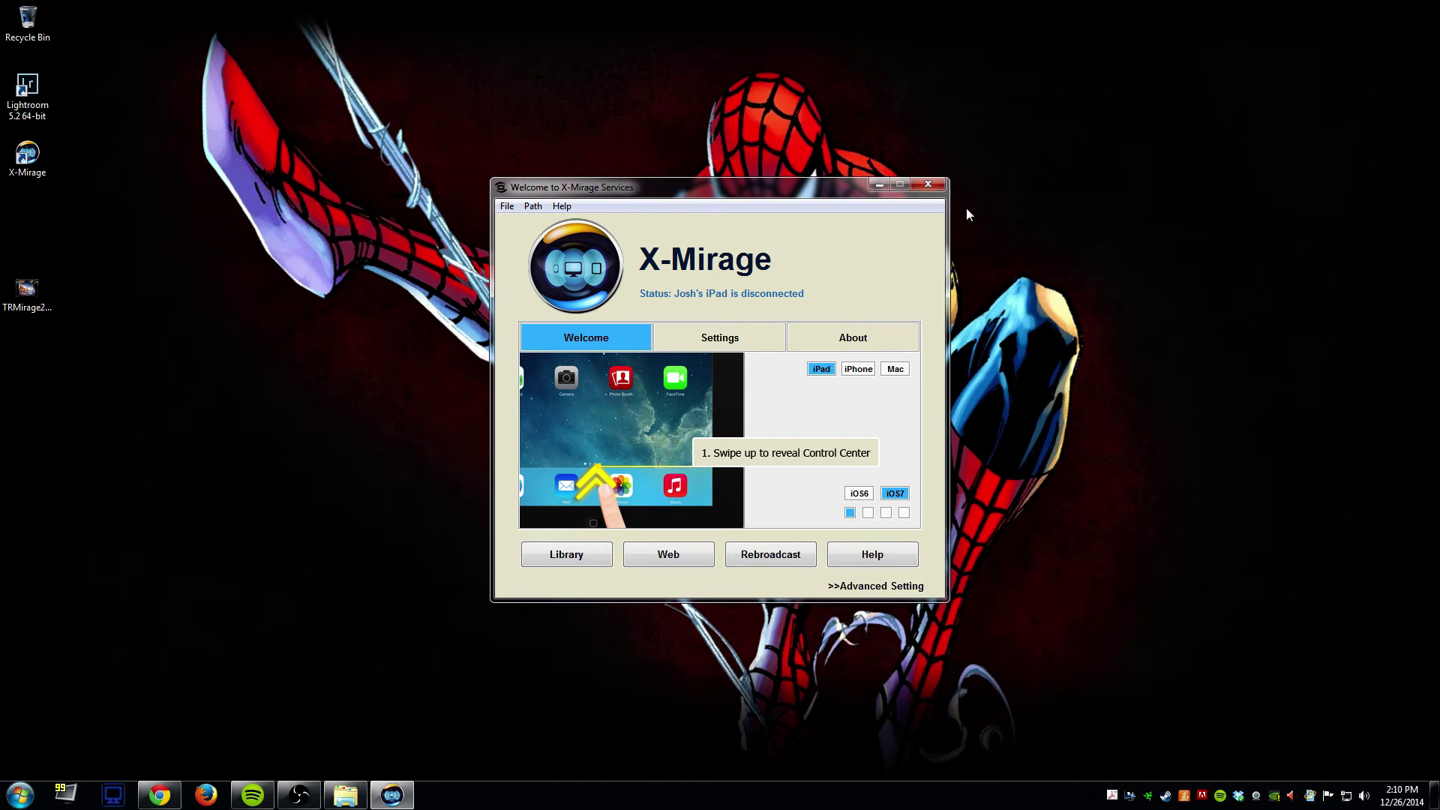
{"action": "left_click", "coordinate": [928, 185]}
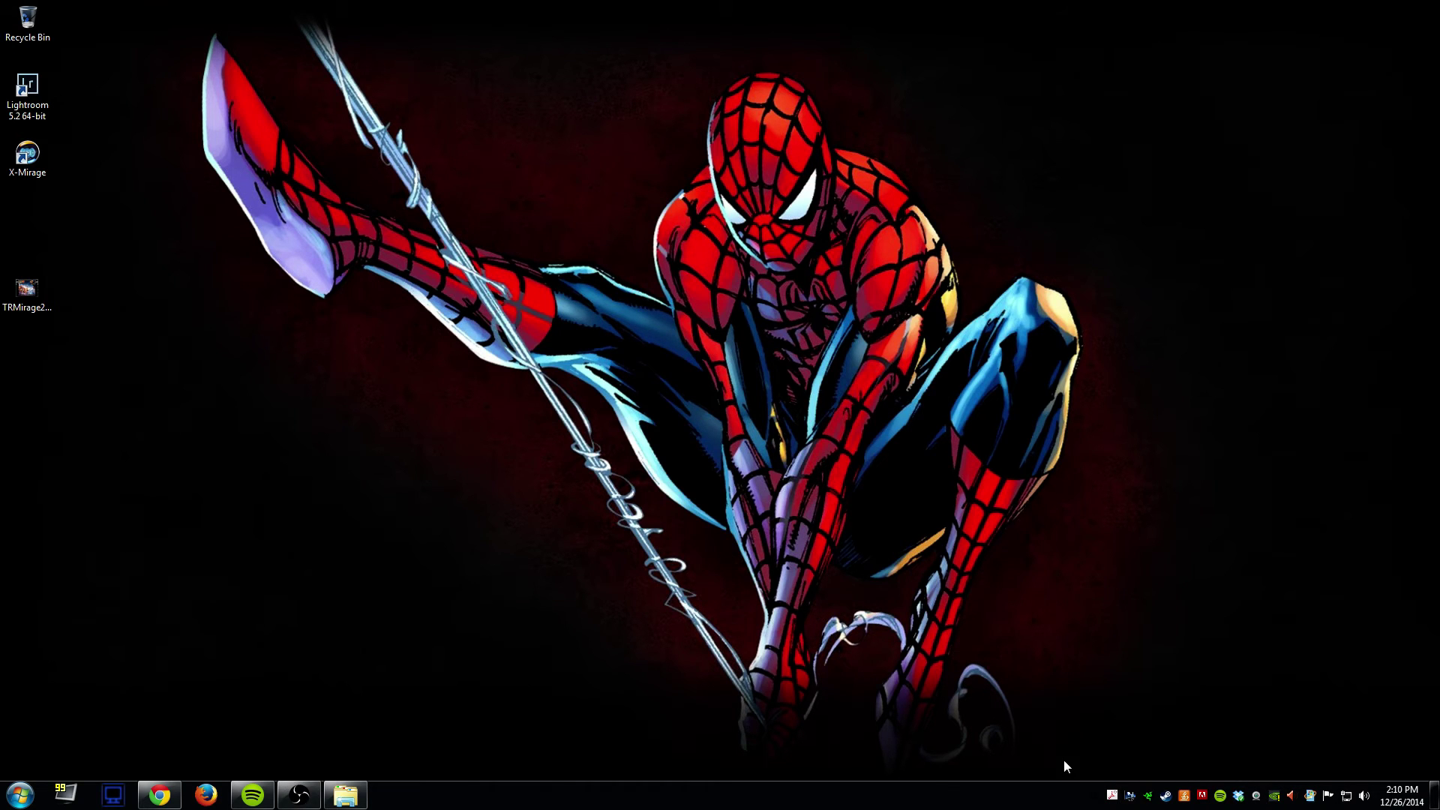
{"action": "double_click", "coordinate": [1094, 789]}
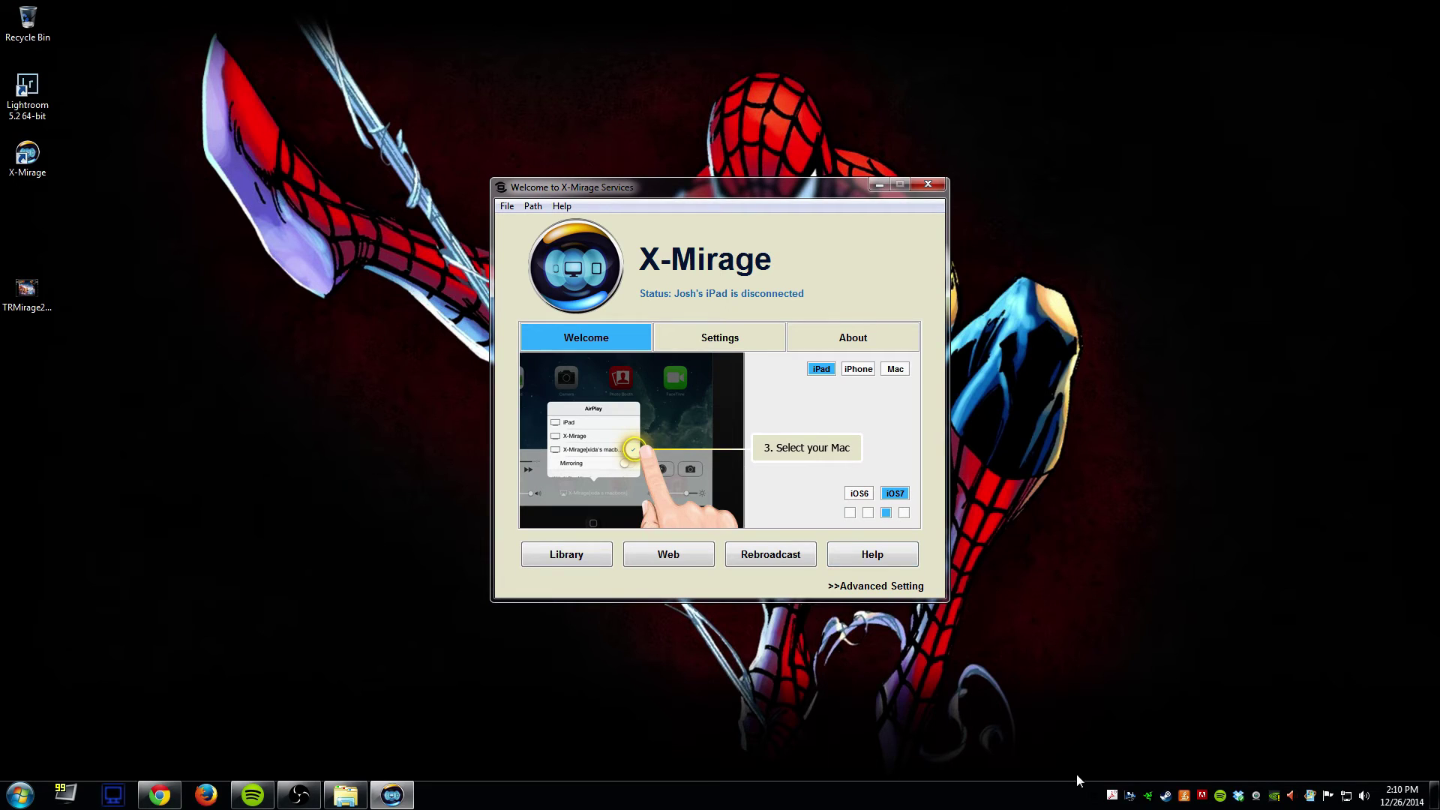
{"action": "left_click", "coordinate": [929, 185]}
{"action": "left_click", "coordinate": [26, 287]}
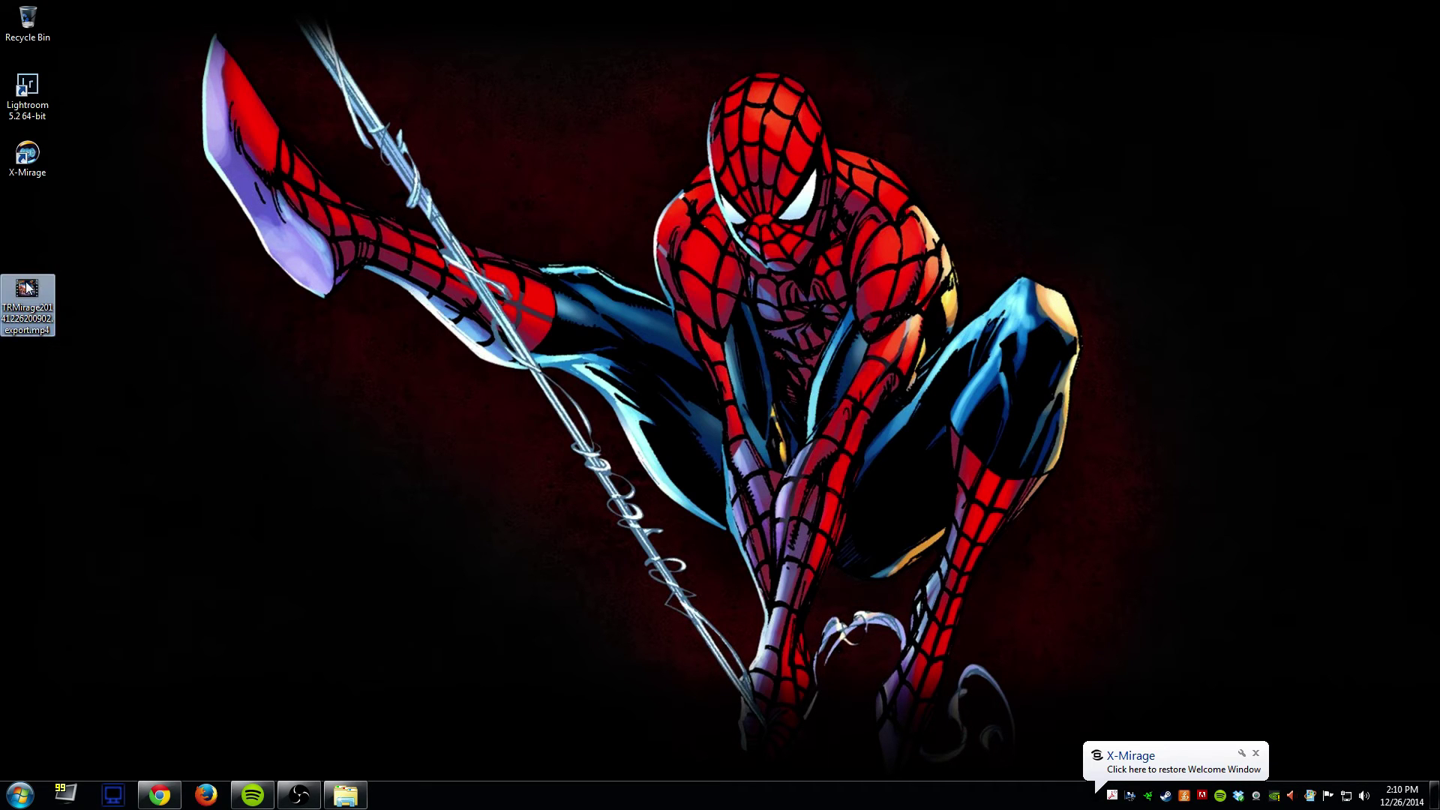
- Dismiss the tray balloon and open the exported MP4 full screen in Windows Media Player
{"action": "left_click", "coordinate": [1255, 753]}
{"action": "left_click", "coordinate": [1140, 705]}
{"action": "double_click", "coordinate": [27, 304]}
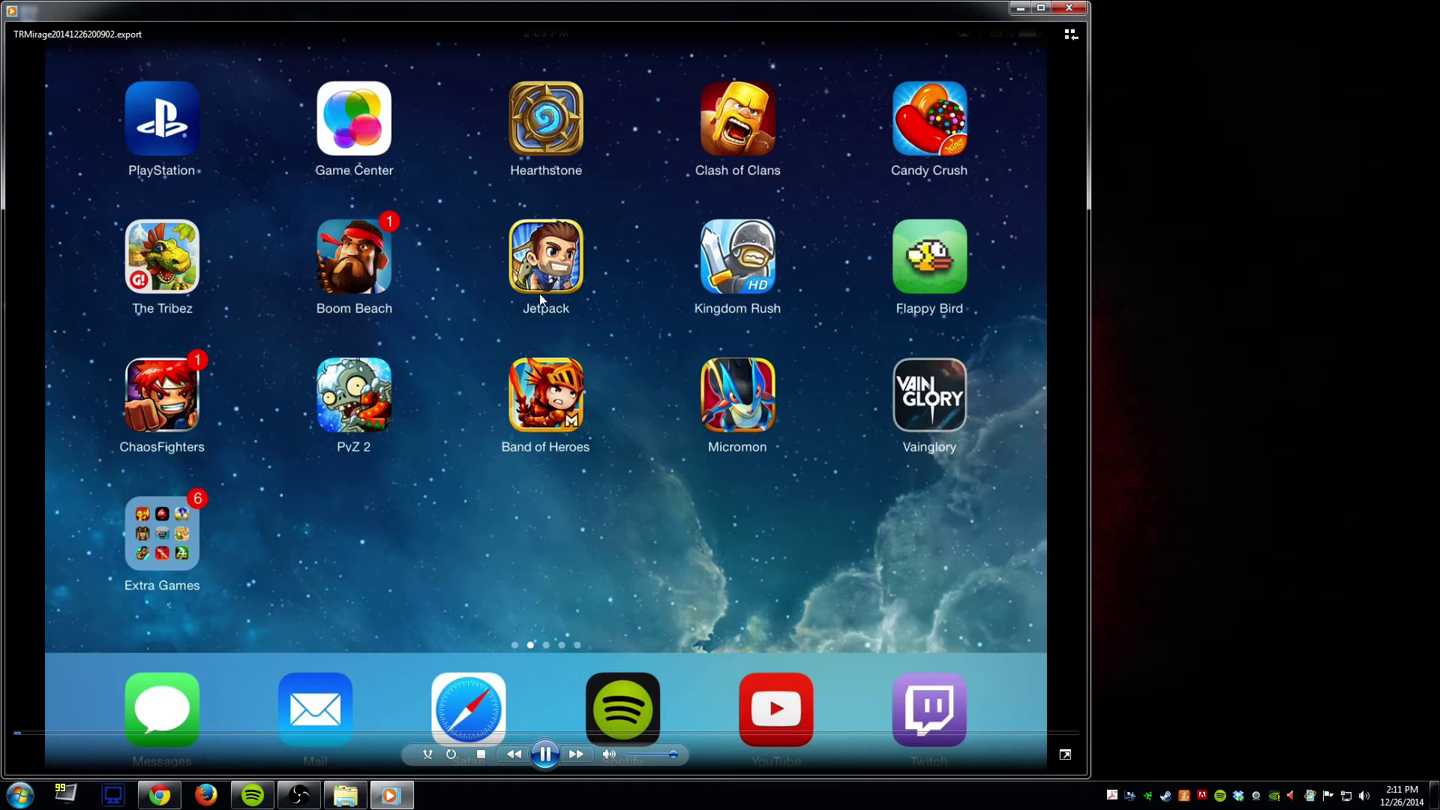
{"action": "double_click", "coordinate": [930, 114]}
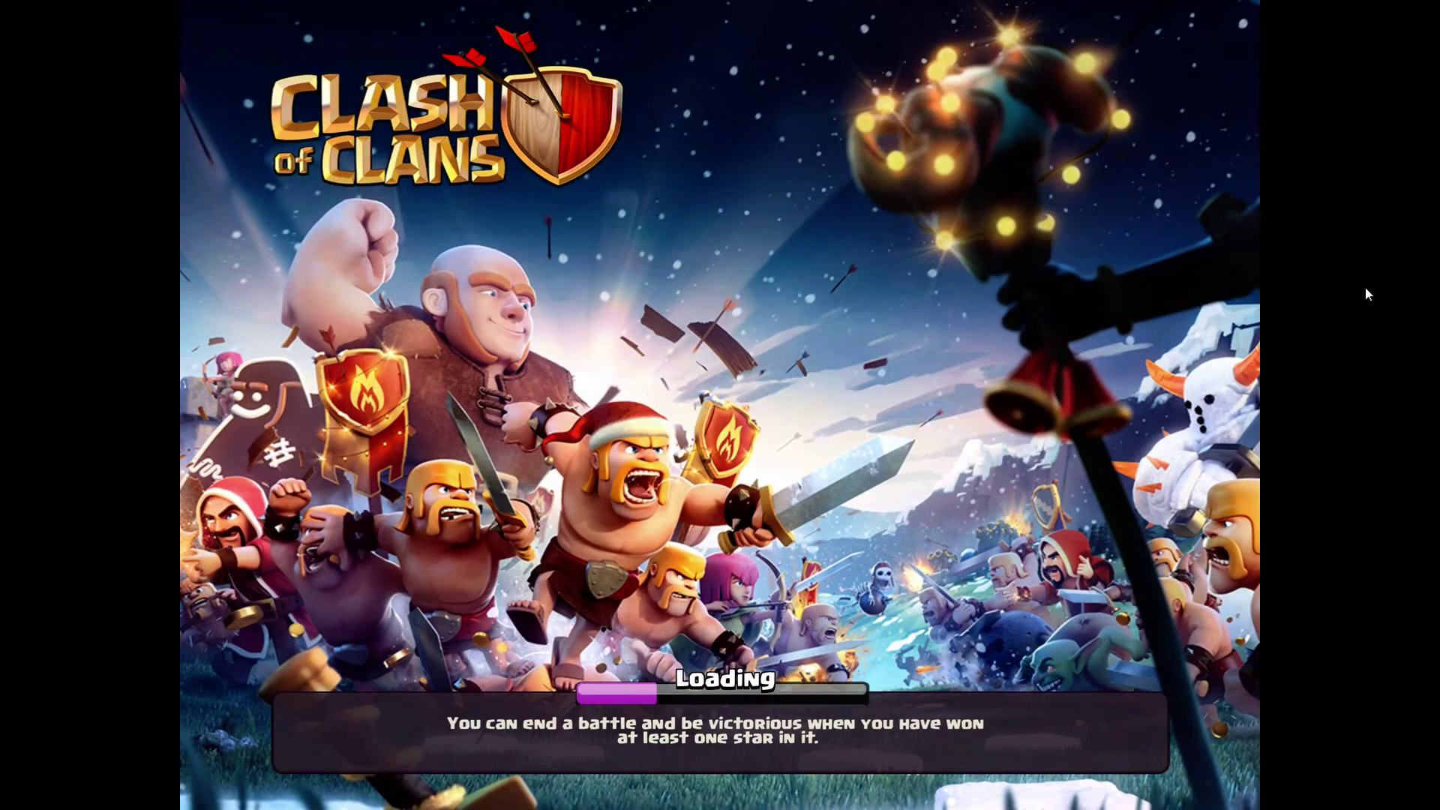
- Watch the exported Clash of Clans recording play back in full screen
{"action": "mouse_move", "coordinate": [1277, 275]}
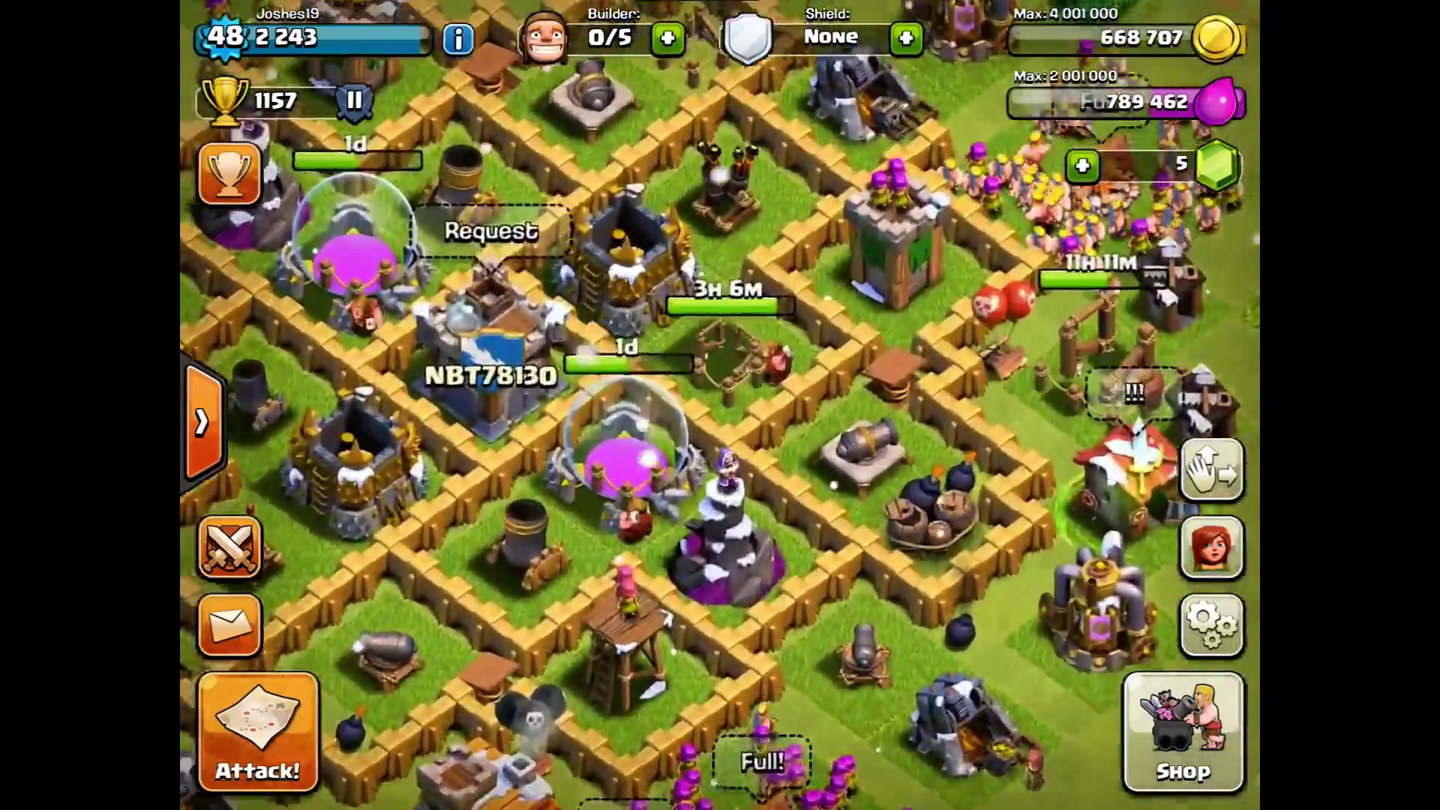
{"action": "scroll", "coordinate": [720, 405], "scroll_direction": "down", "scroll_amount": 5}
{"action": "scroll", "coordinate": [720, 405], "scroll_direction": "up", "scroll_amount": 5}
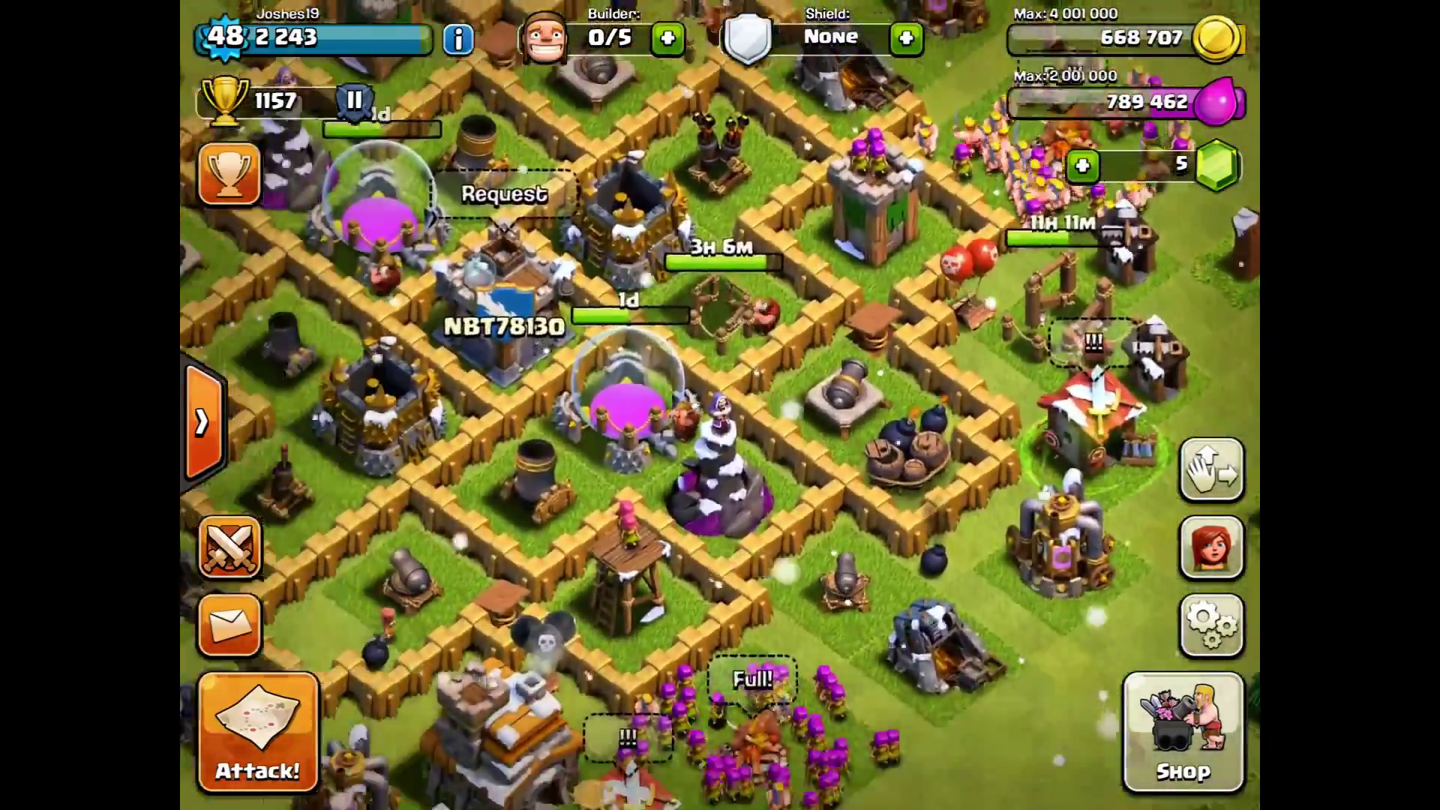
{"action": "scroll", "coordinate": [719, 405], "scroll_direction": "down", "scroll_amount": 5}
{"action": "scroll", "coordinate": [720, 405], "scroll_direction": "up", "scroll_amount": 5}
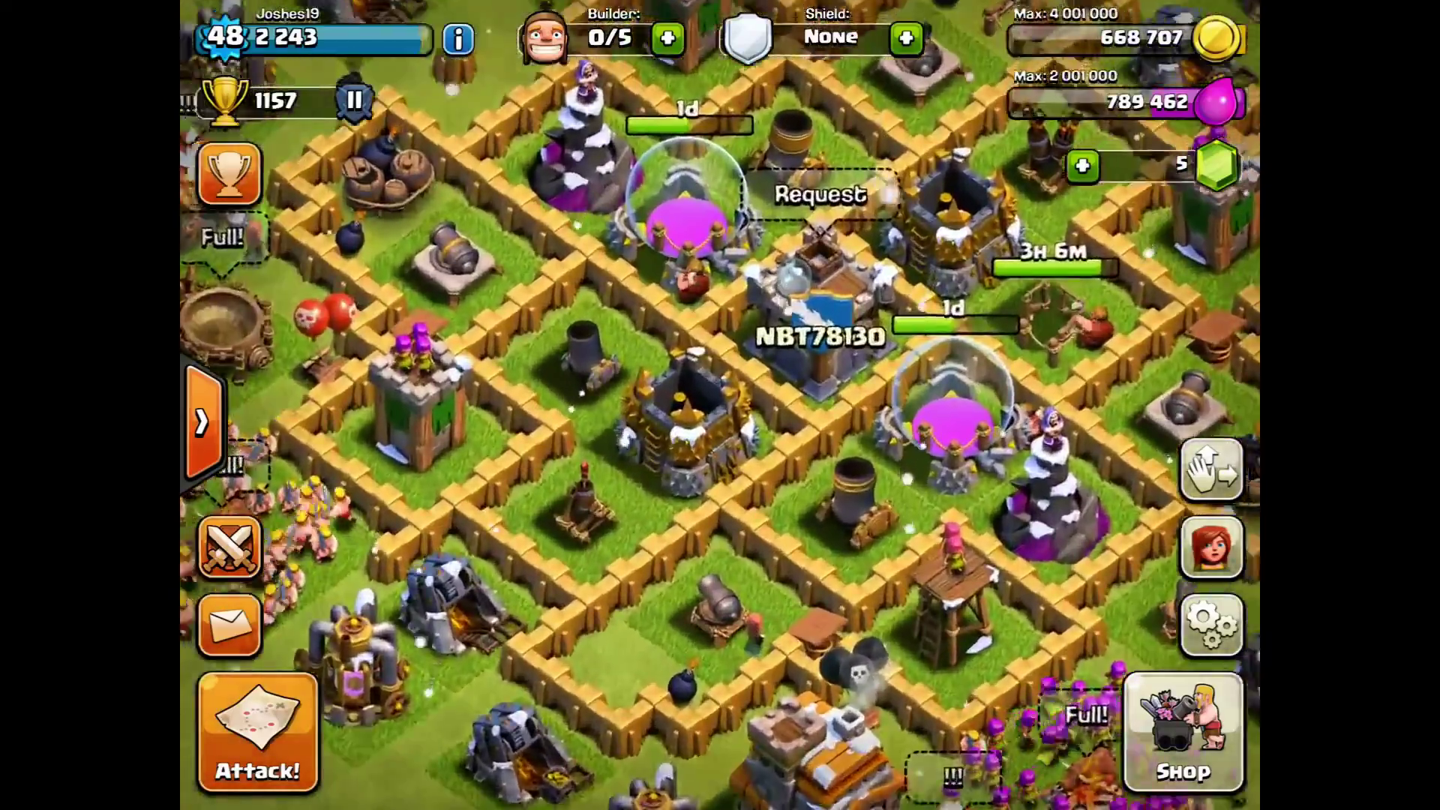
{"action": "scroll", "coordinate": [720, 405], "scroll_direction": "down", "scroll_amount": 5}
{"action": "scroll", "coordinate": [720, 405], "scroll_direction": "up", "scroll_amount": 5}
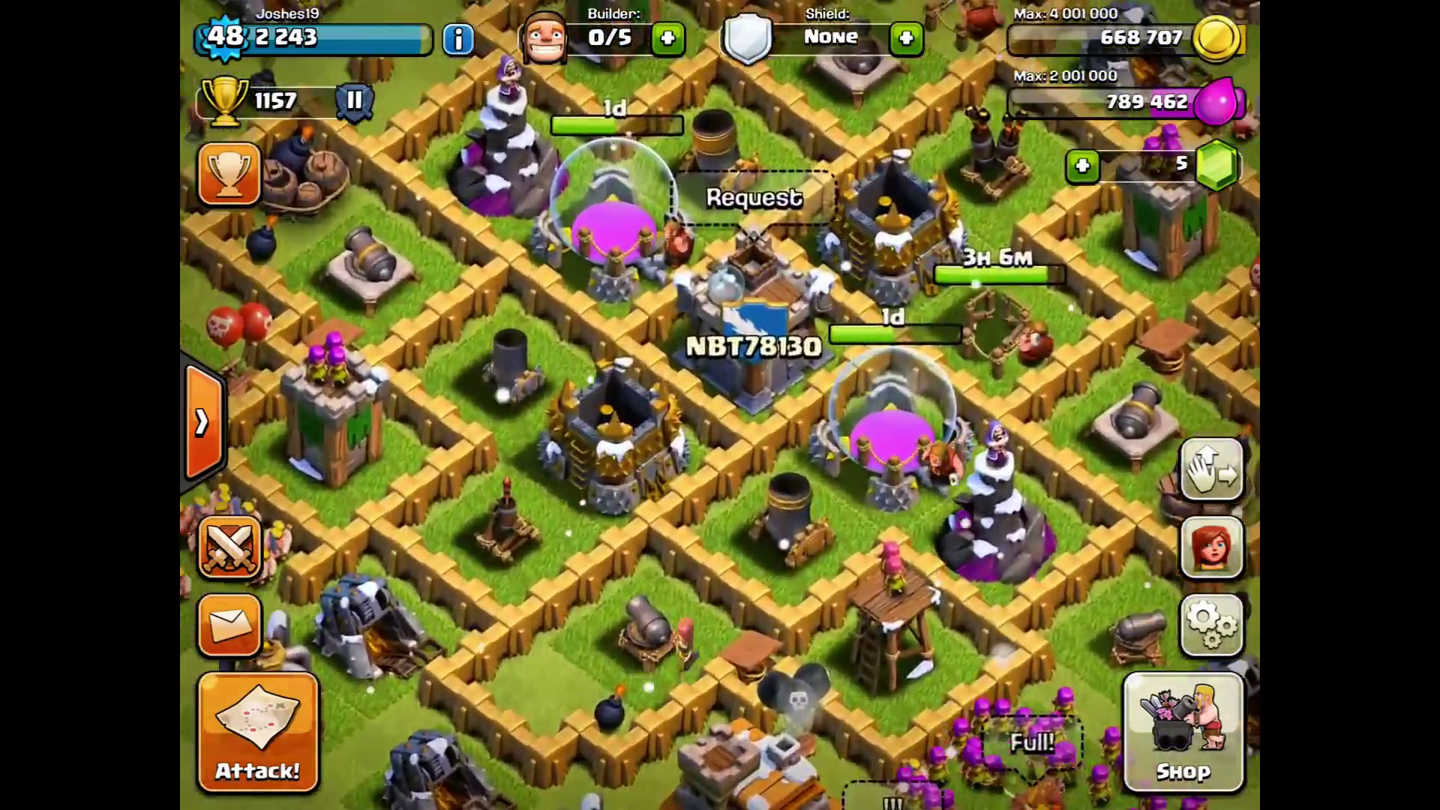
{"action": "scroll", "coordinate": [720, 405], "scroll_direction": "down", "scroll_amount": 5}
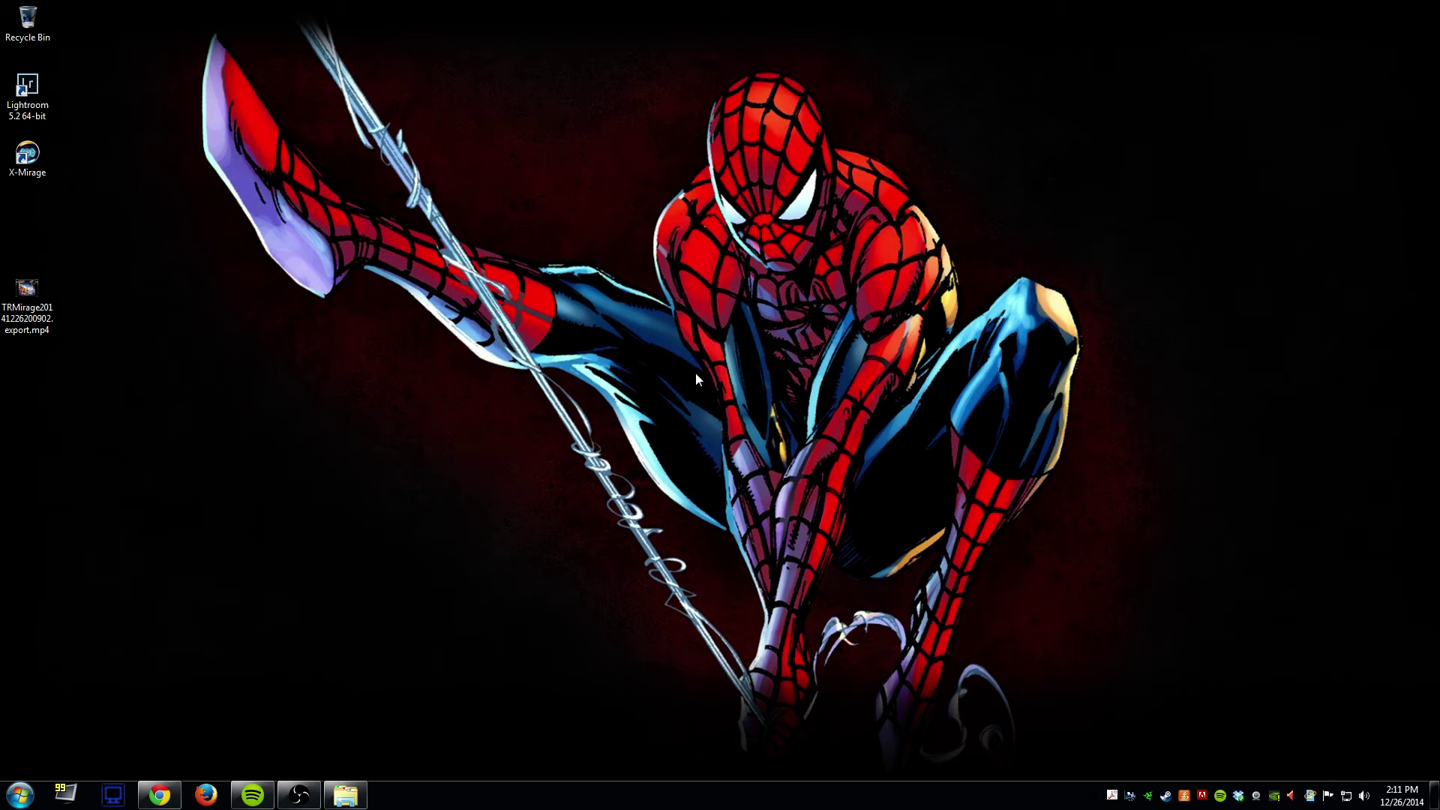
- Delete TRMirage20141226200902.export.mp4 from the desktop, confirming the Recycle Bin prompt
{"action": "left_click", "coordinate": [27, 296]}
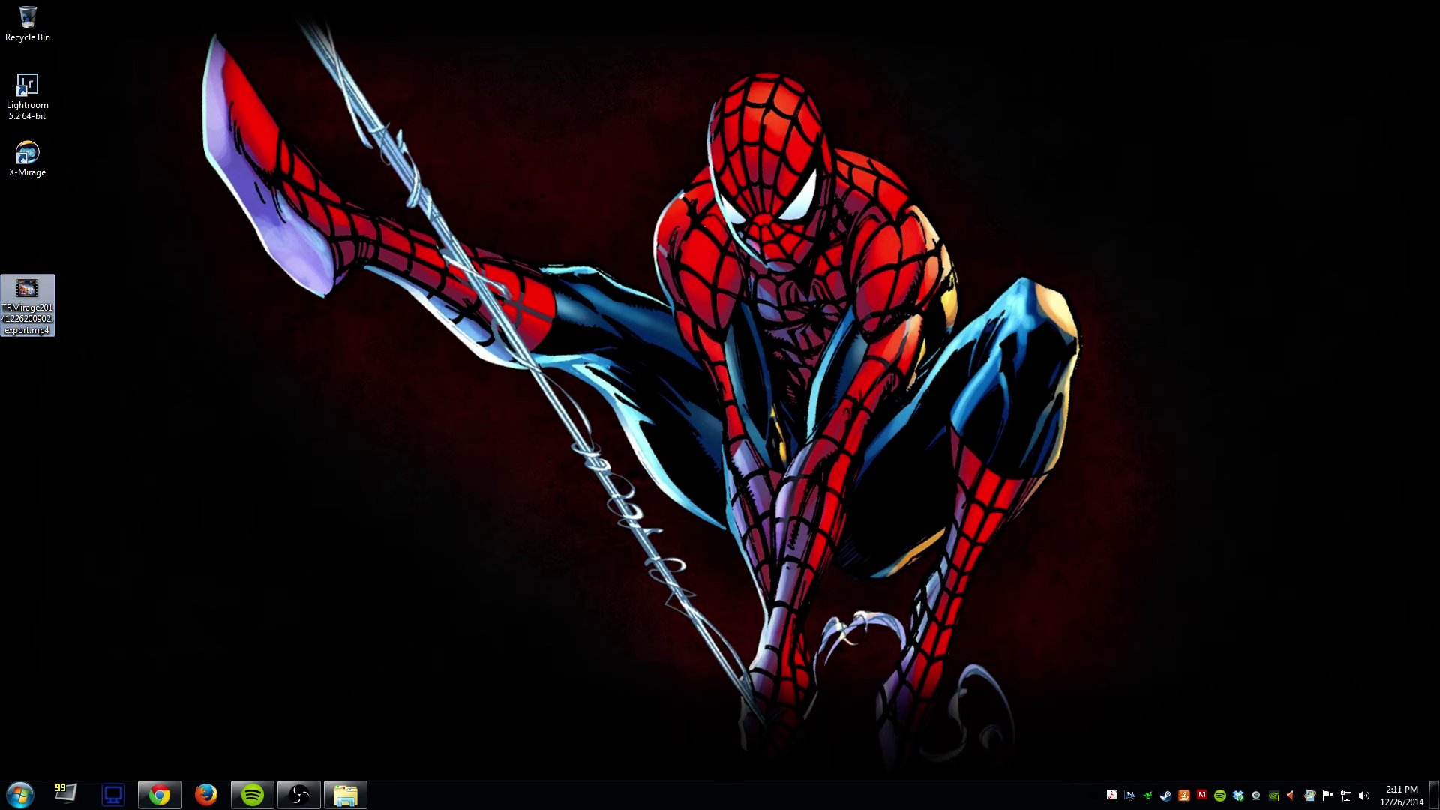
{"action": "key", "text": "Delete"}
{"action": "key", "text": "Return"}
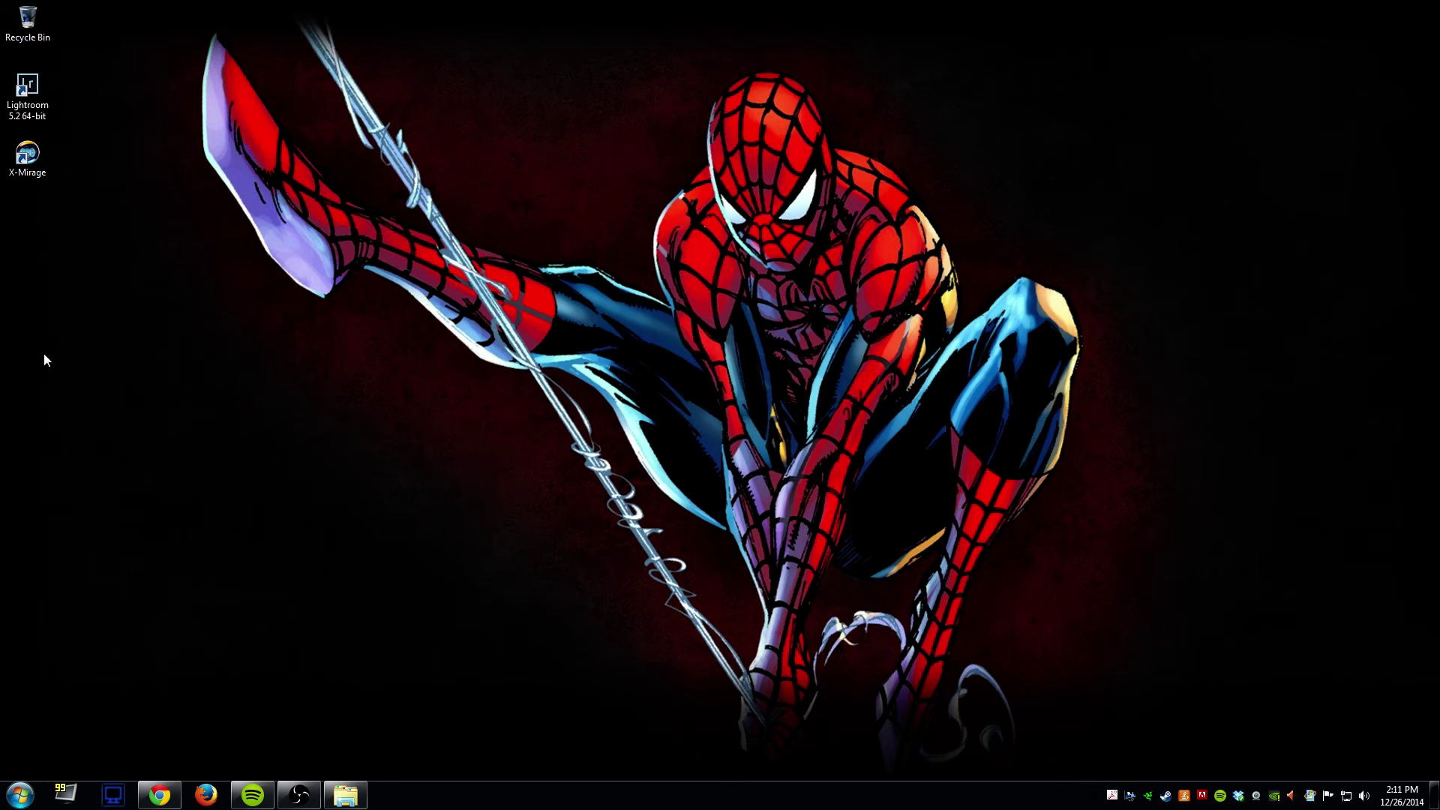